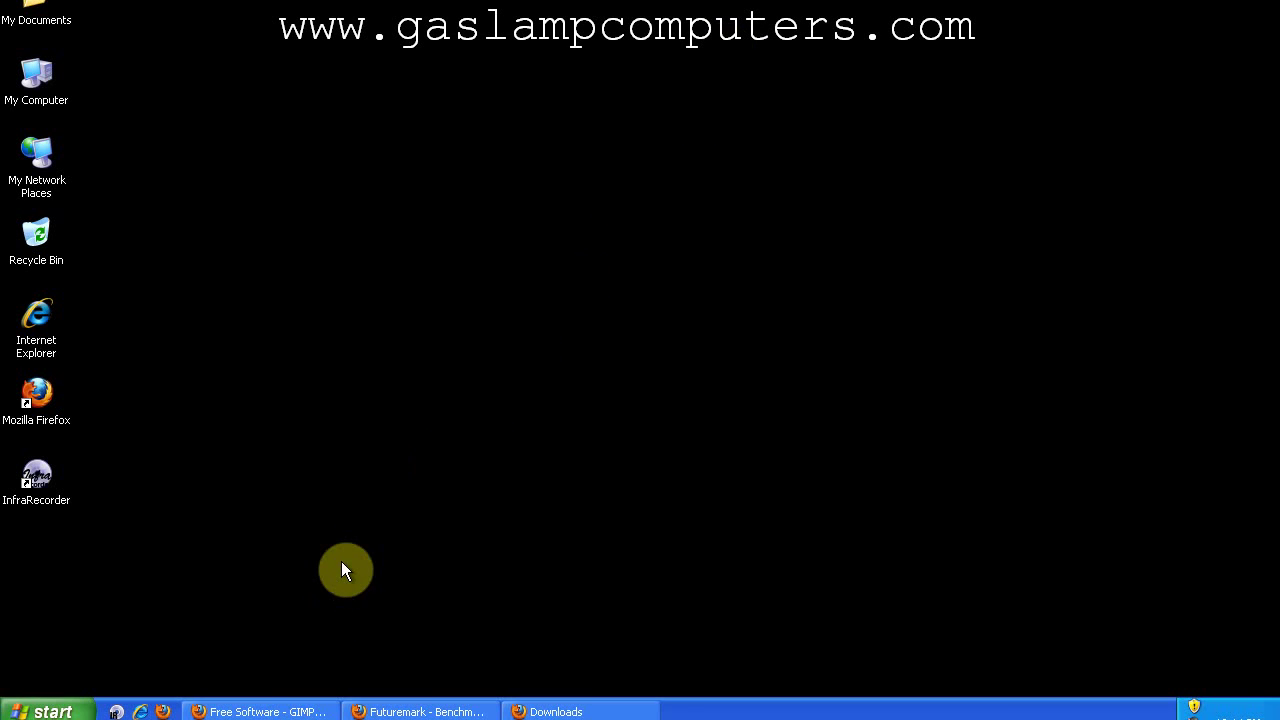
Step: Download the Windows Prime95 archive p95v259.zip and send a shortcut to it to the desktop
left_click(298, 710)
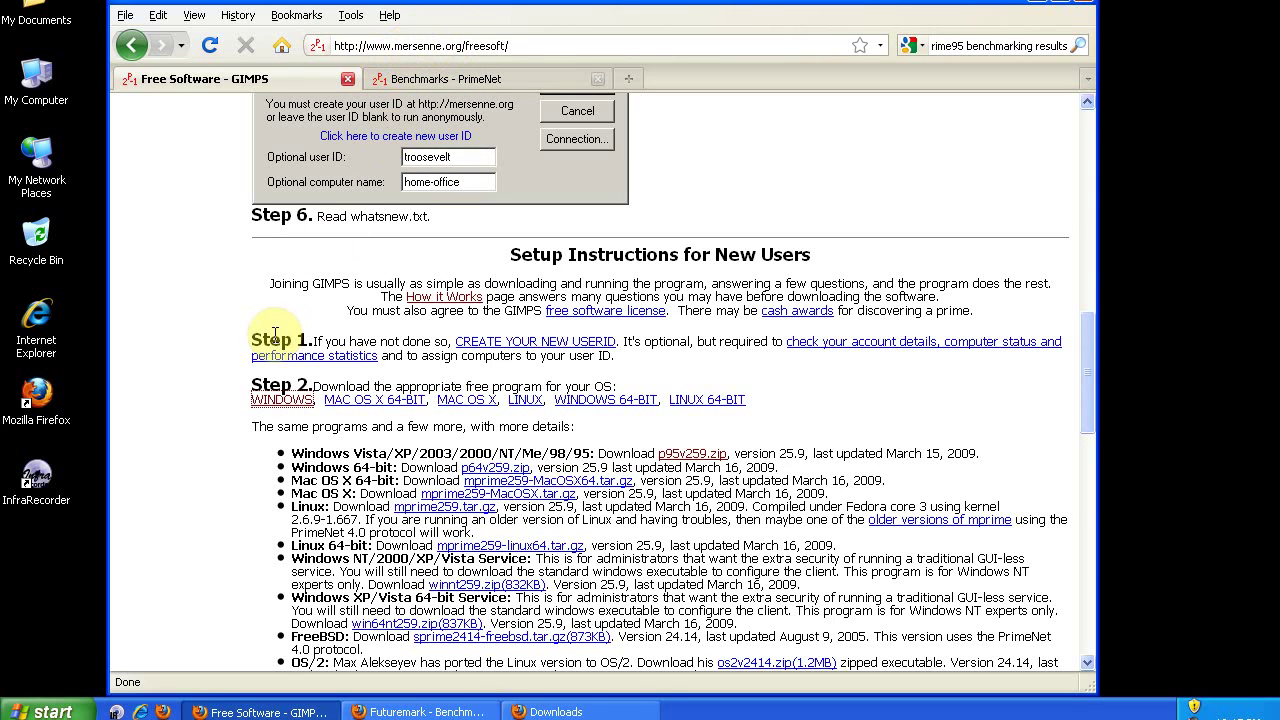
left_click(284, 400)
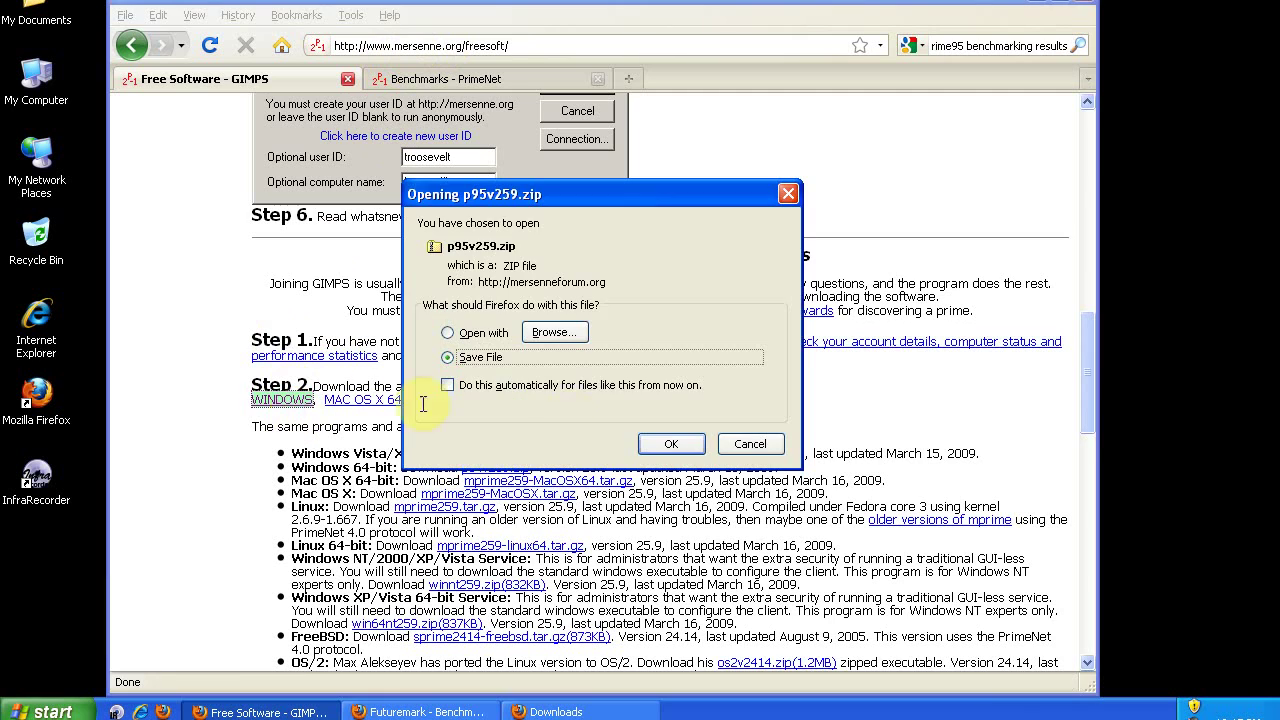
left_click(671, 446)
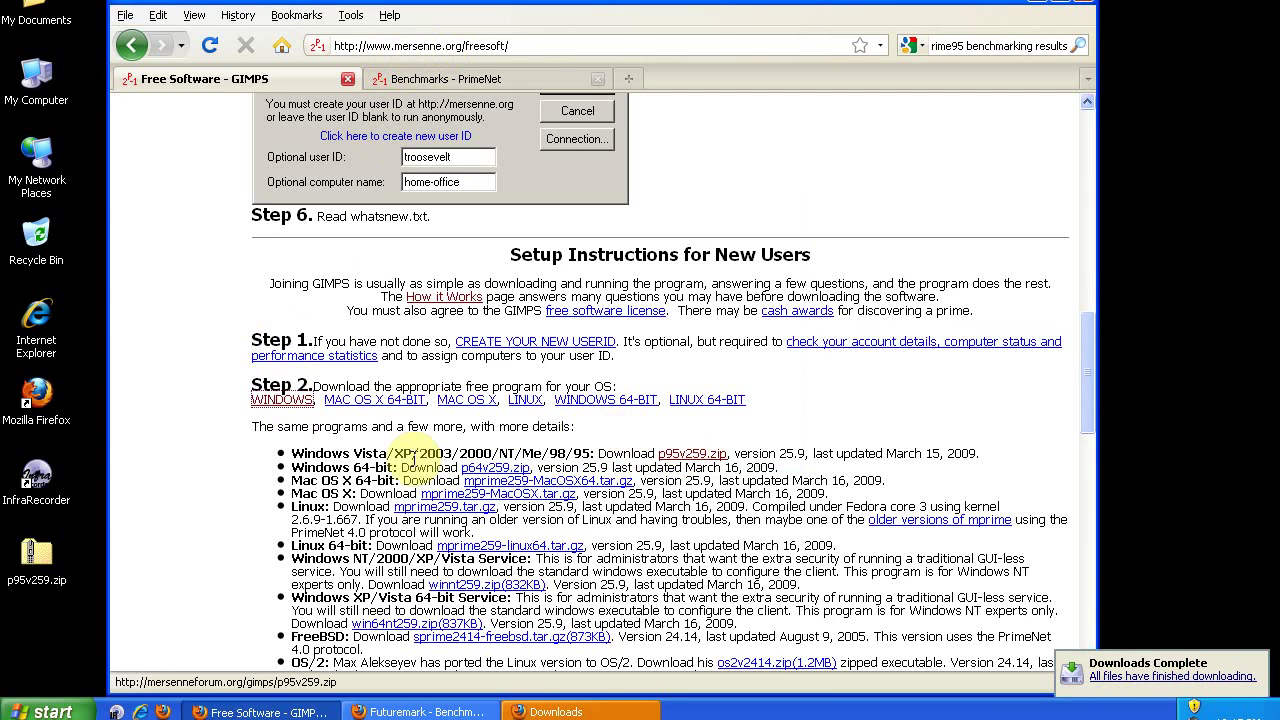
right_click(40, 550)
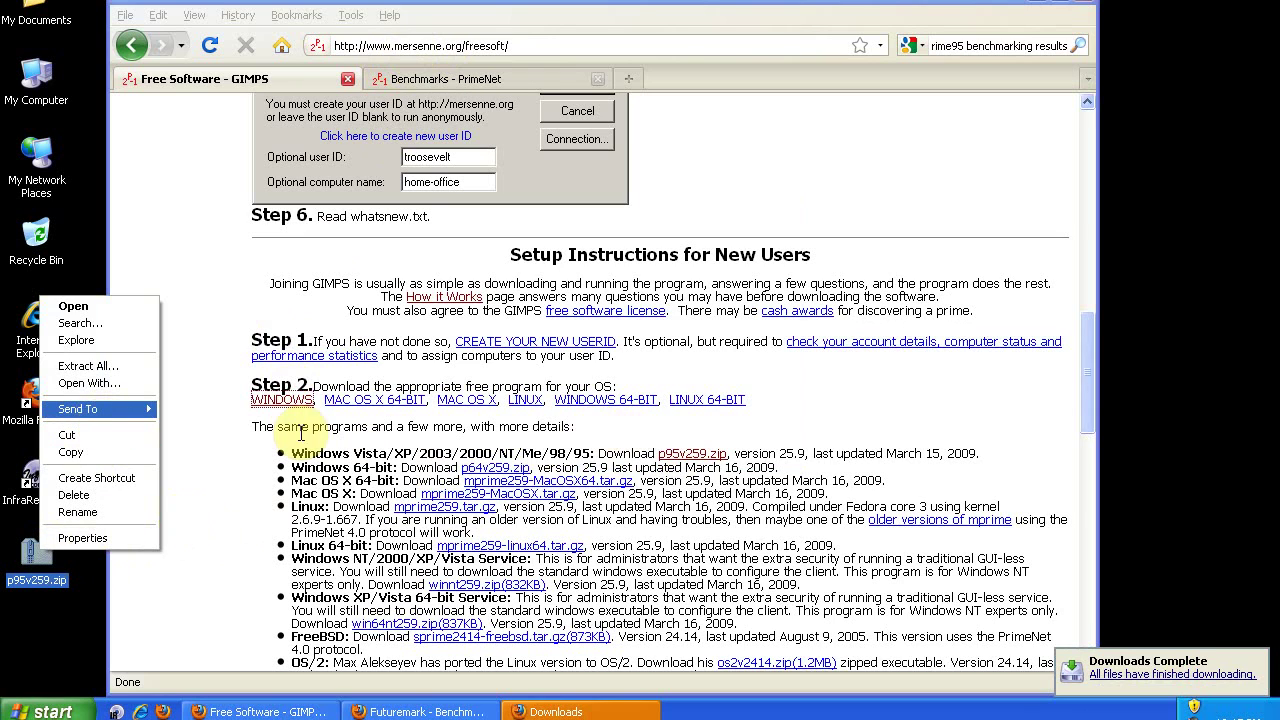
left_click(96, 478)
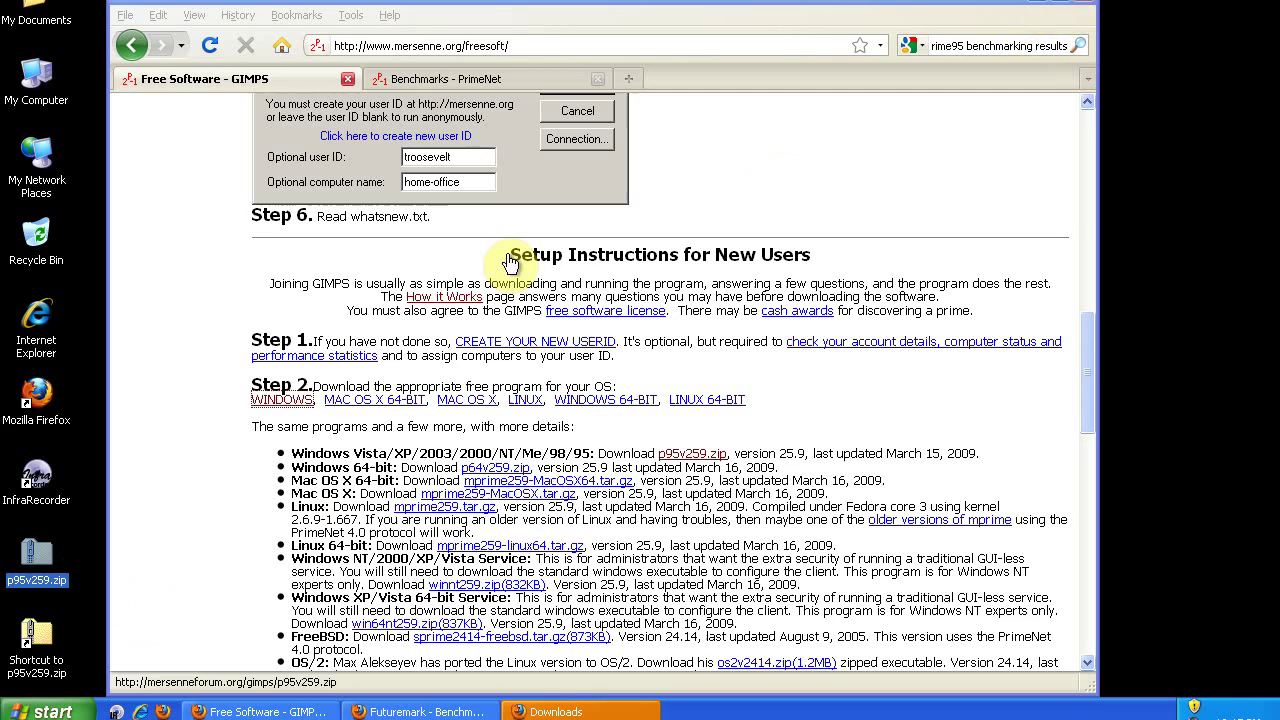
Step: Extract p95v259.zip into a p95v259 folder on the desktop using the default destination
left_click(1038, 4)
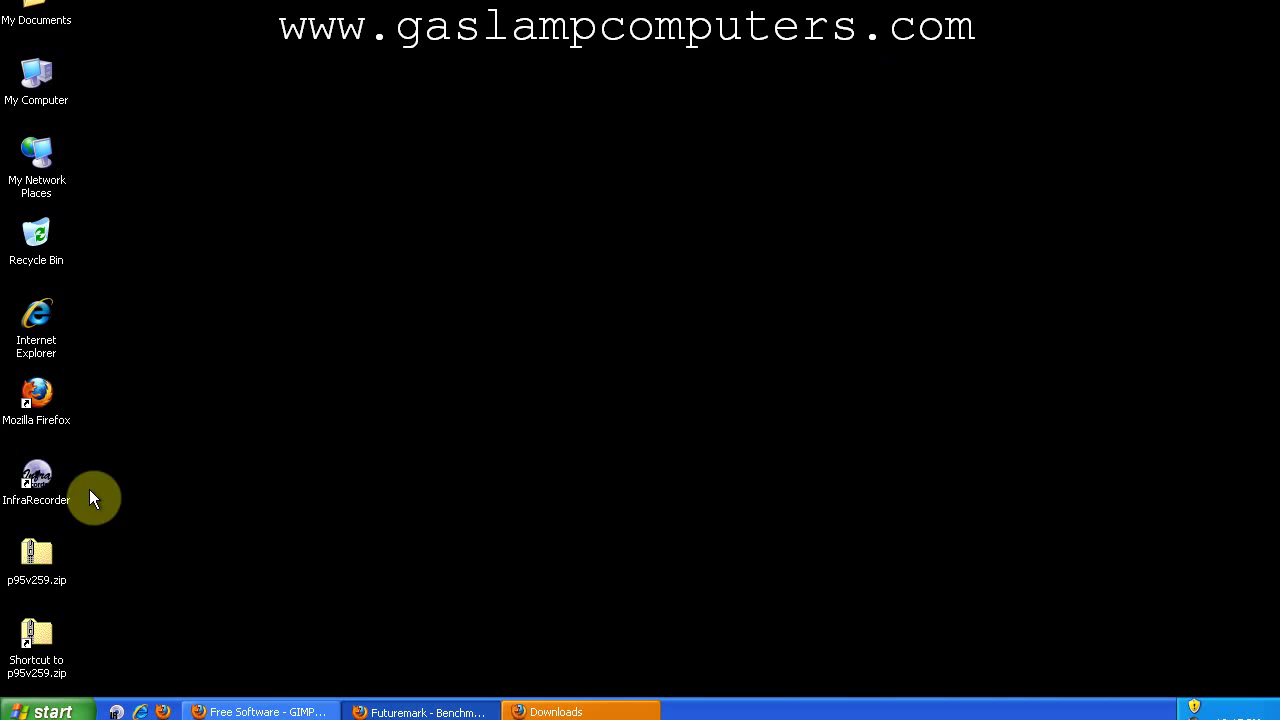
right_click(34, 558)
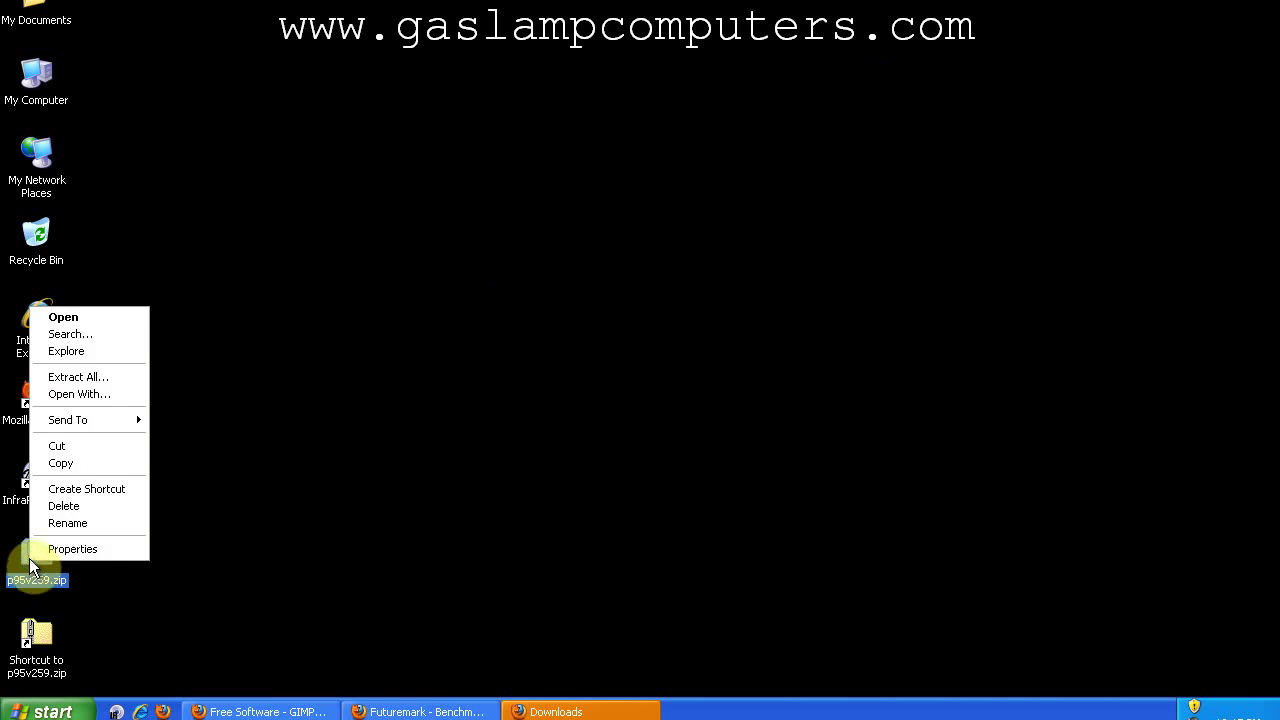
left_click(100, 378)
left_click(369, 394)
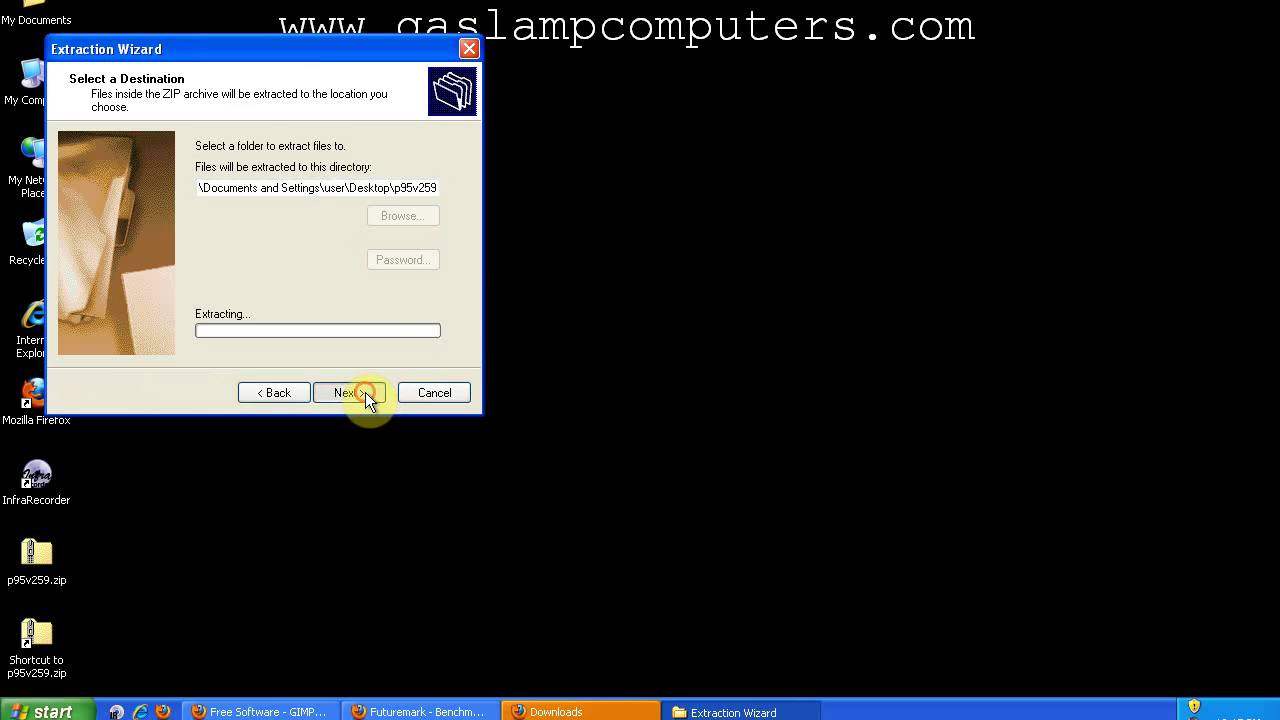
left_click(361, 393)
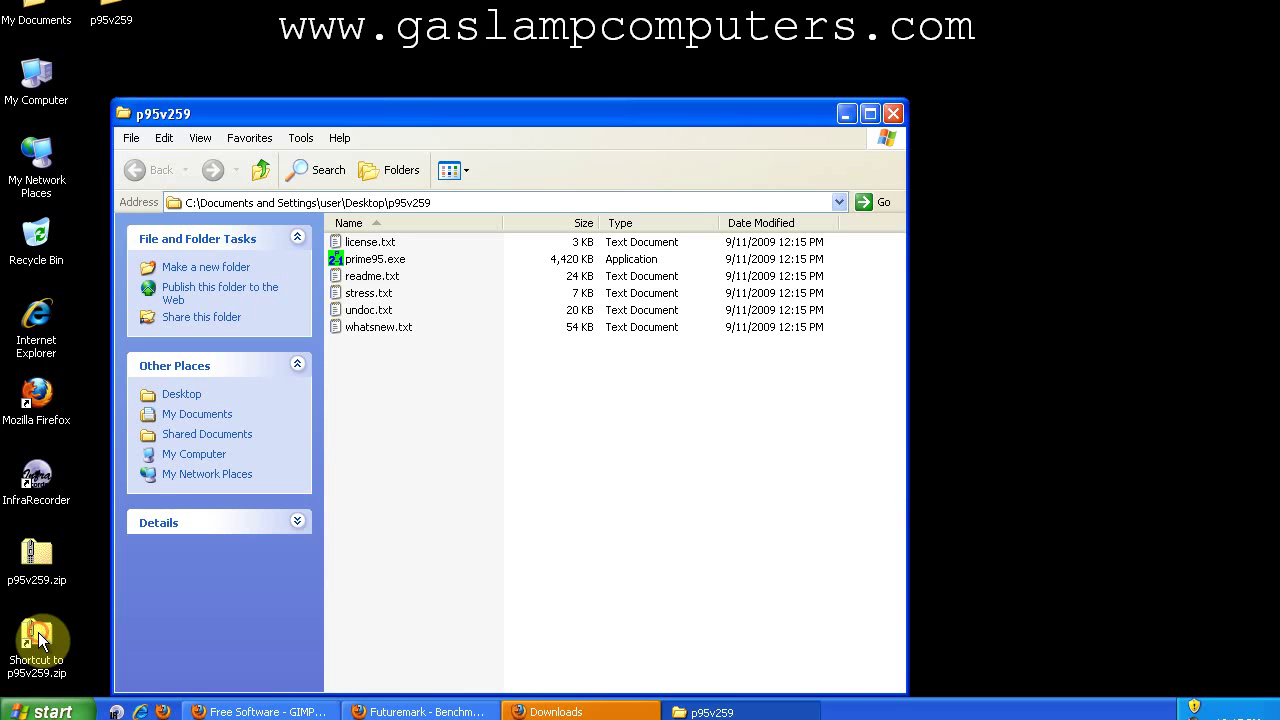
Step: Delete the zip shortcut from the desktop and launch prime95.exe
left_click(38, 635)
key("Delete")
key("Return")
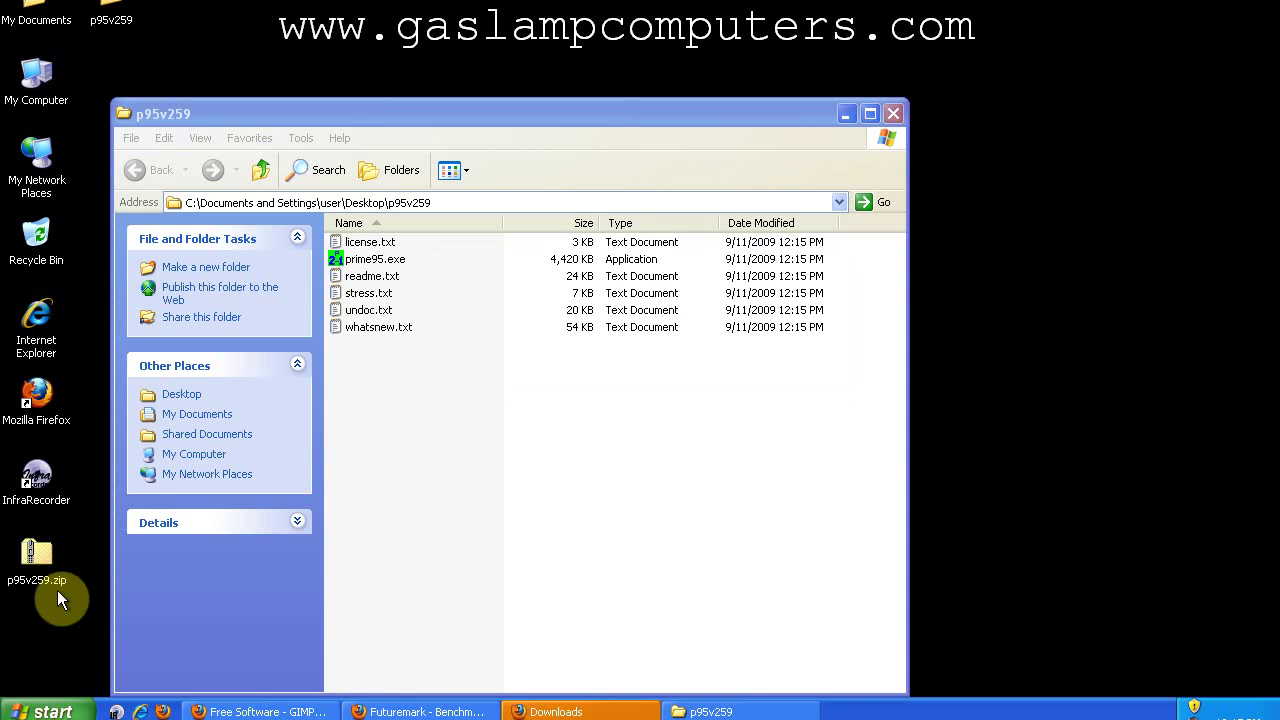
double_click(385, 262)
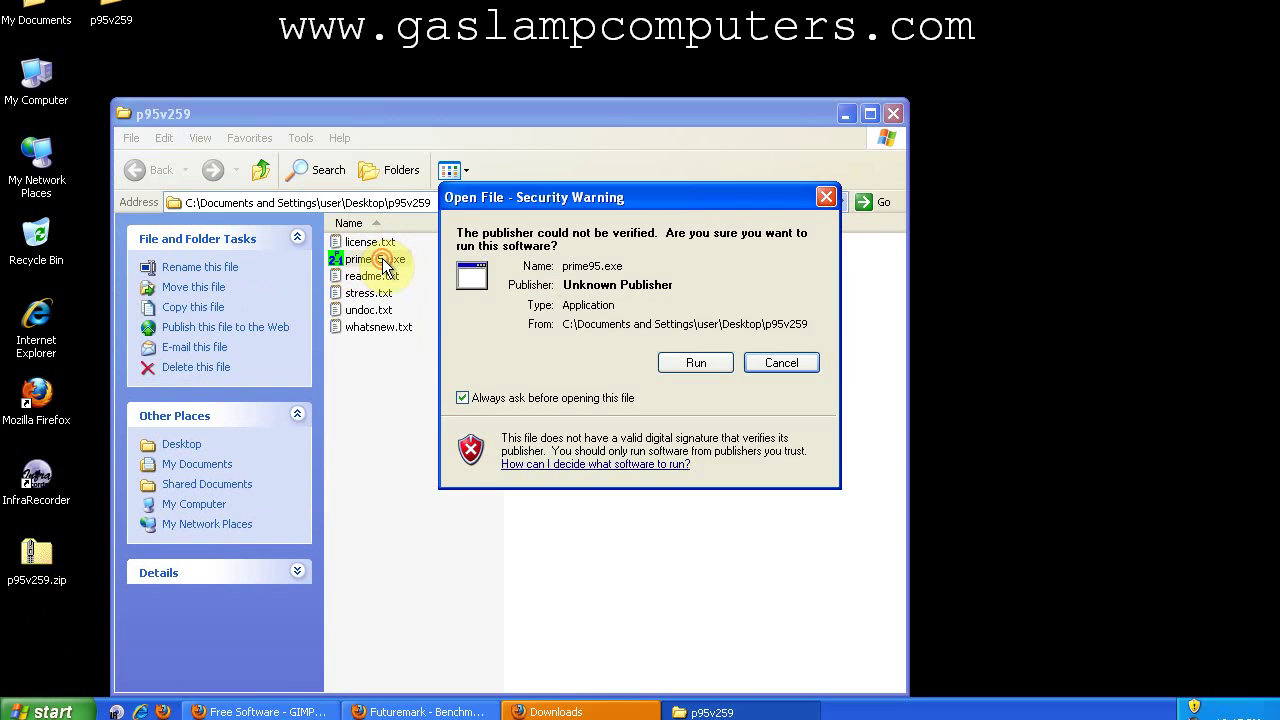
Step: Allow prime95.exe to run, choose Just Stress Testing, and cancel the torture test
left_click(703, 361)
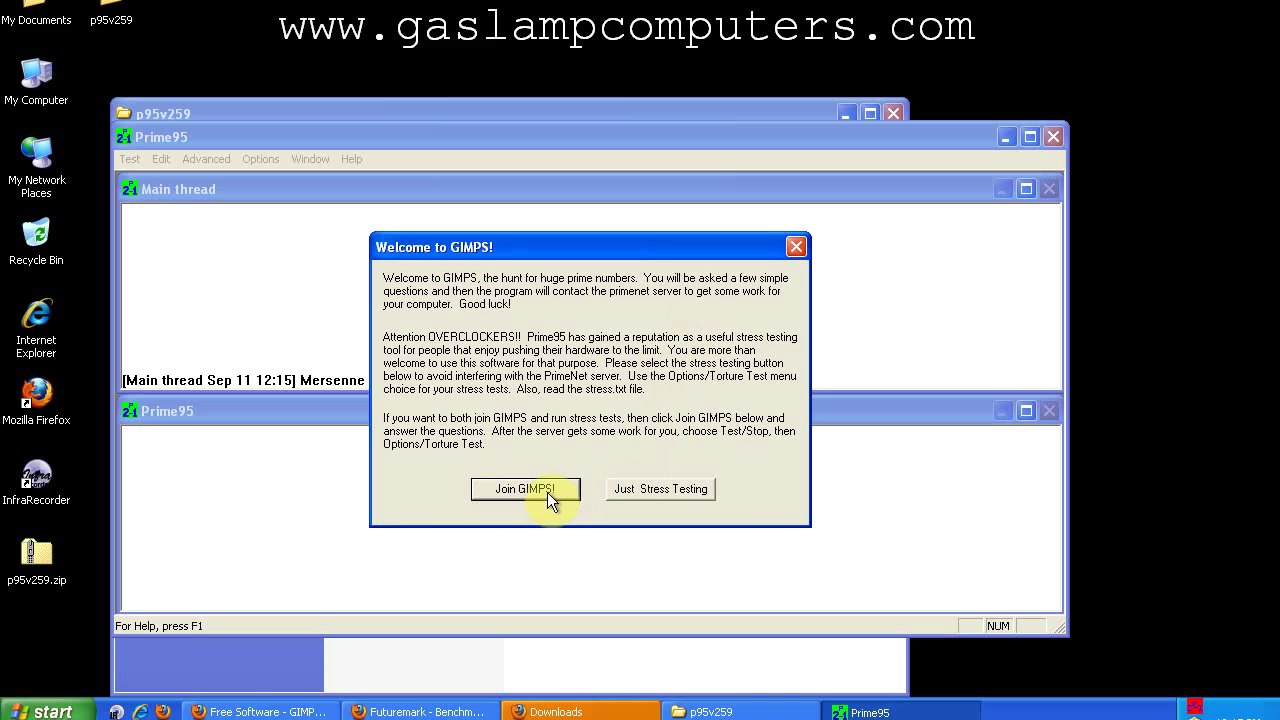
left_click(669, 491)
left_click(670, 491)
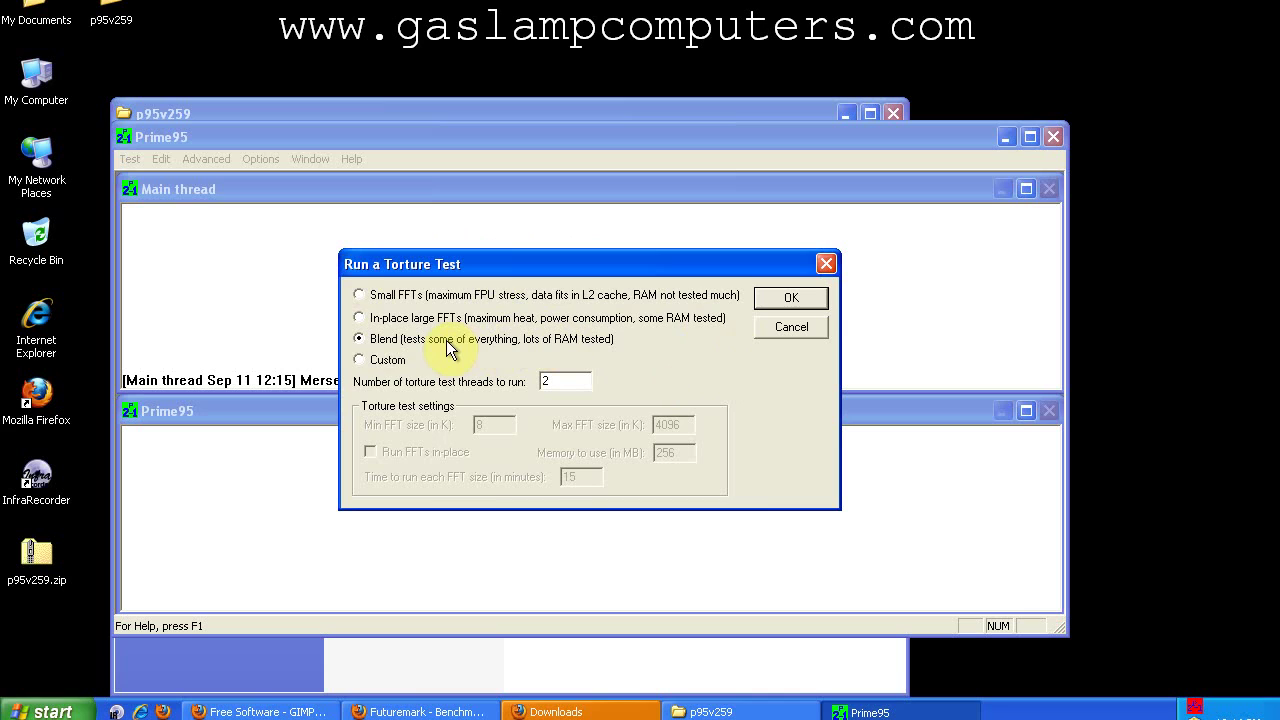
left_click(798, 328)
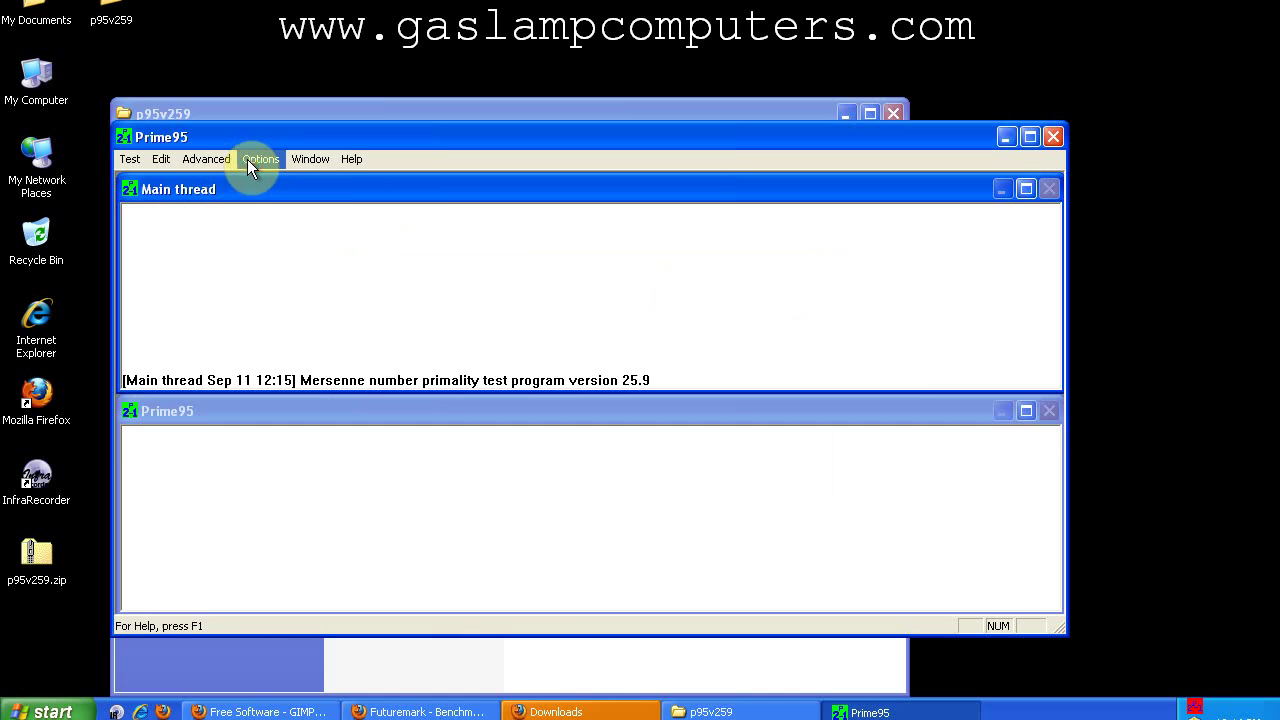
Step: Run Options > Benchmark so Worker #1 logs FFT timings from 768K upward
left_click(247, 159)
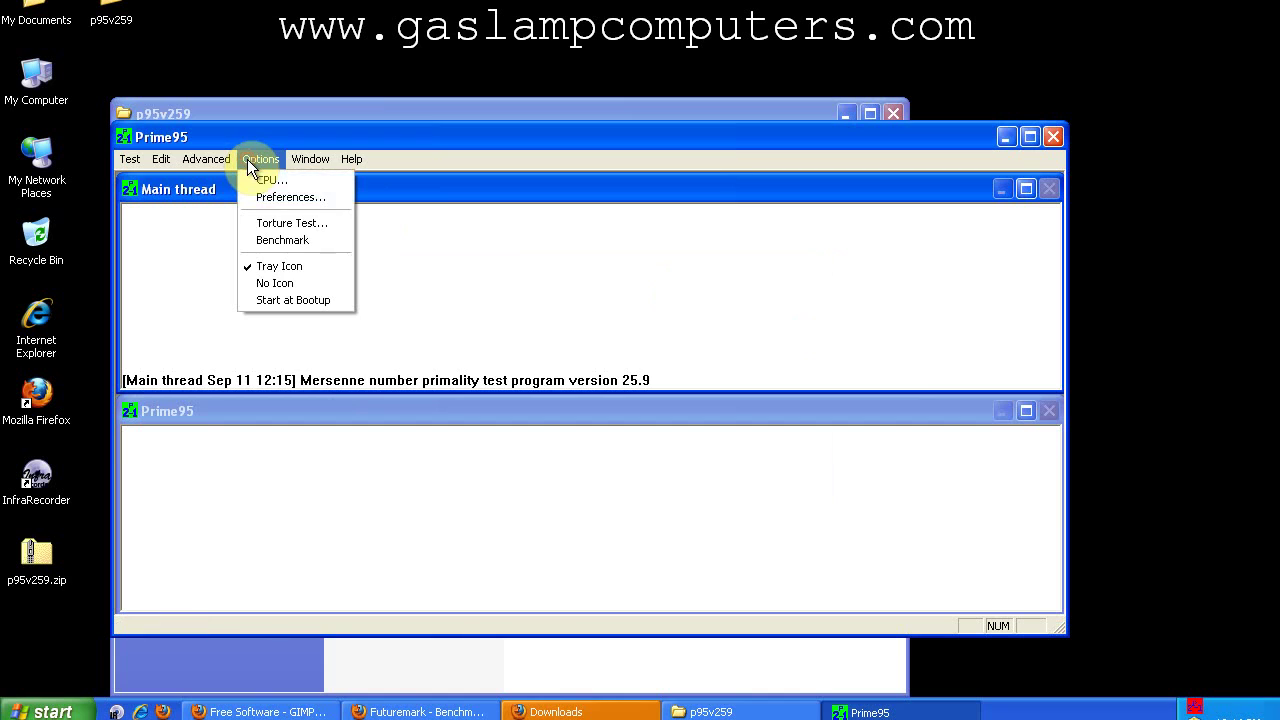
left_click(294, 248)
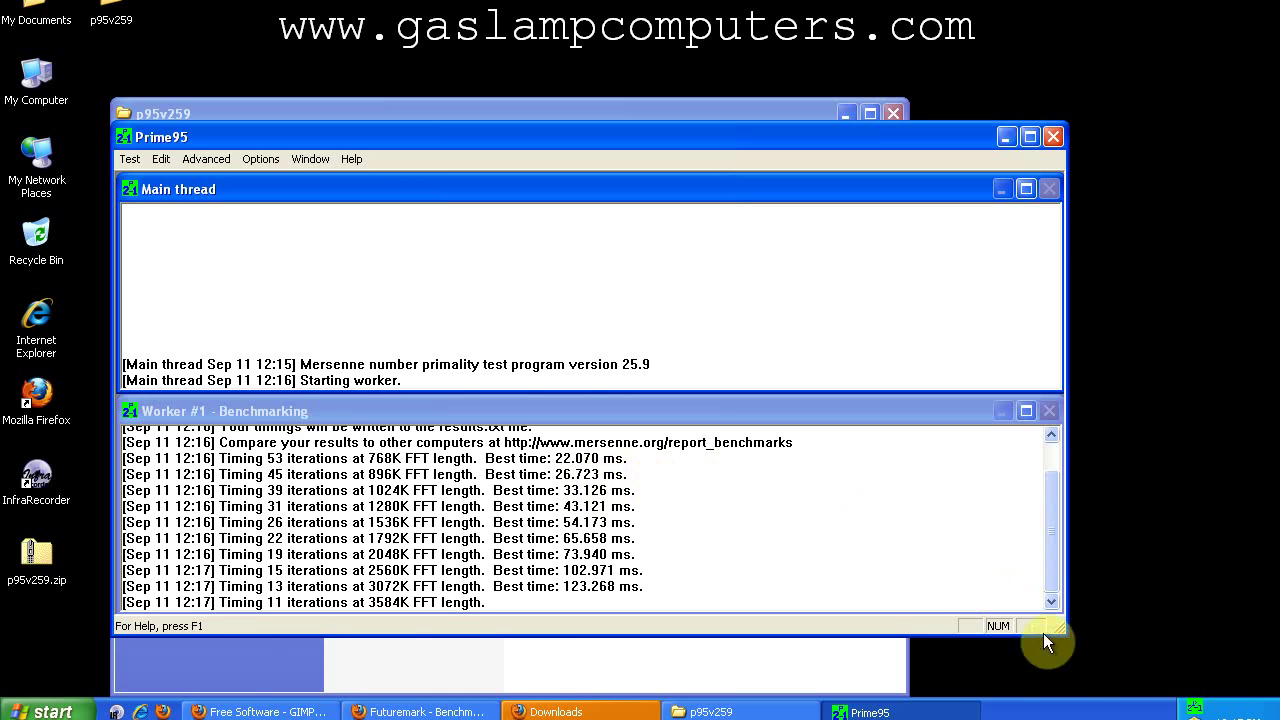
Step: Open Task Manager, move it to the upper right, and show the CPU Performance graphs
right_click(1070, 708)
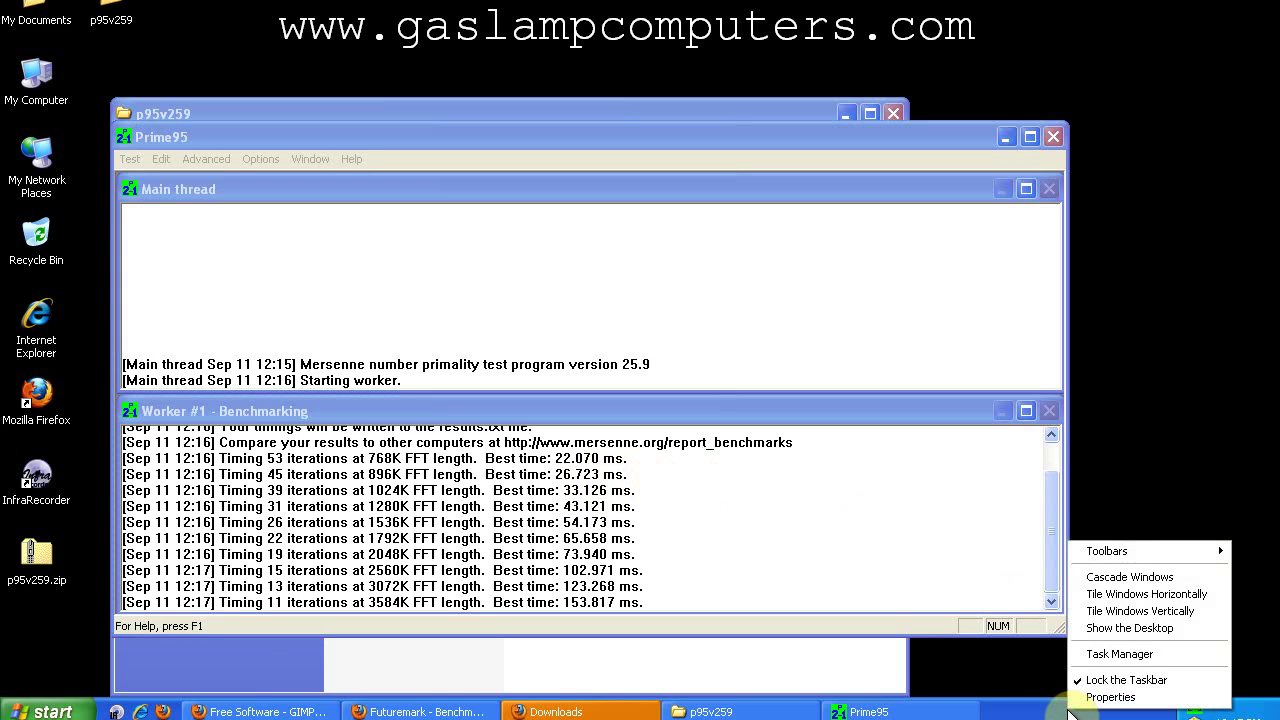
left_click(1099, 659)
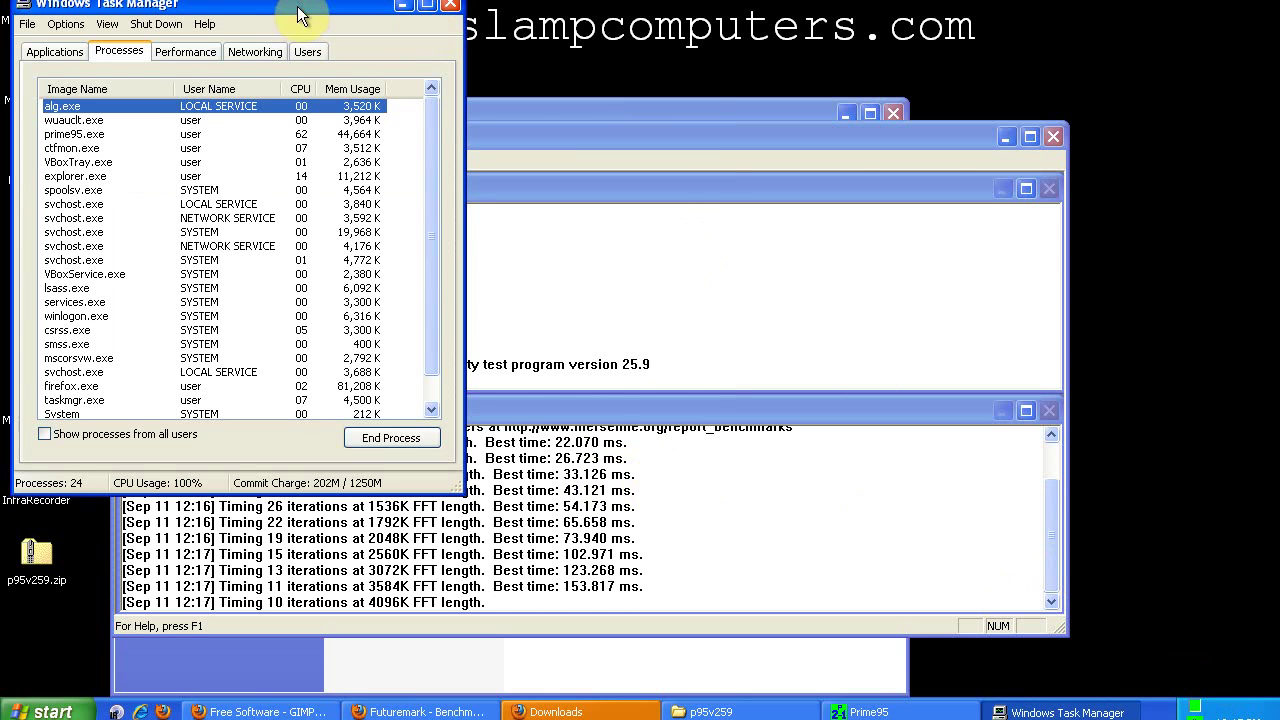
left_click_drag(300, 8, 1062, 66)
left_click(960, 108)
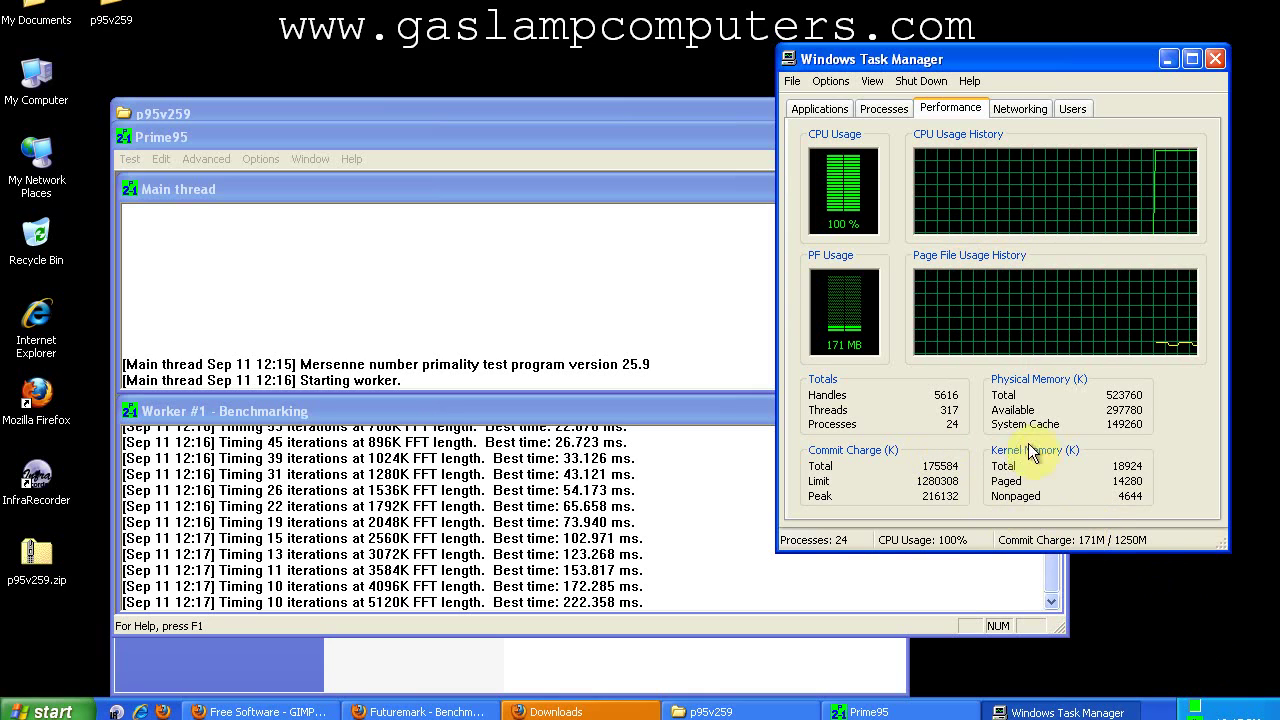
mouse_move(1258, 714)
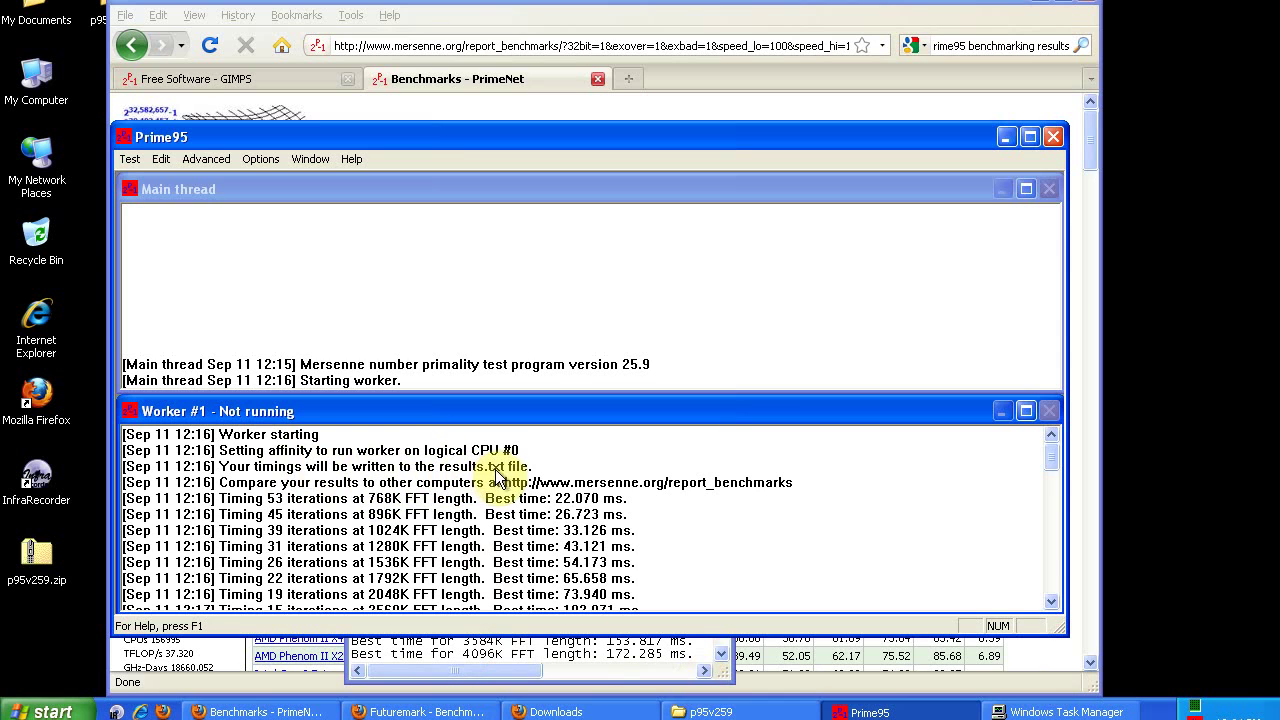
Step: Bring the Notepad results.txt window with the benchmark best times to the front
left_click(480, 662)
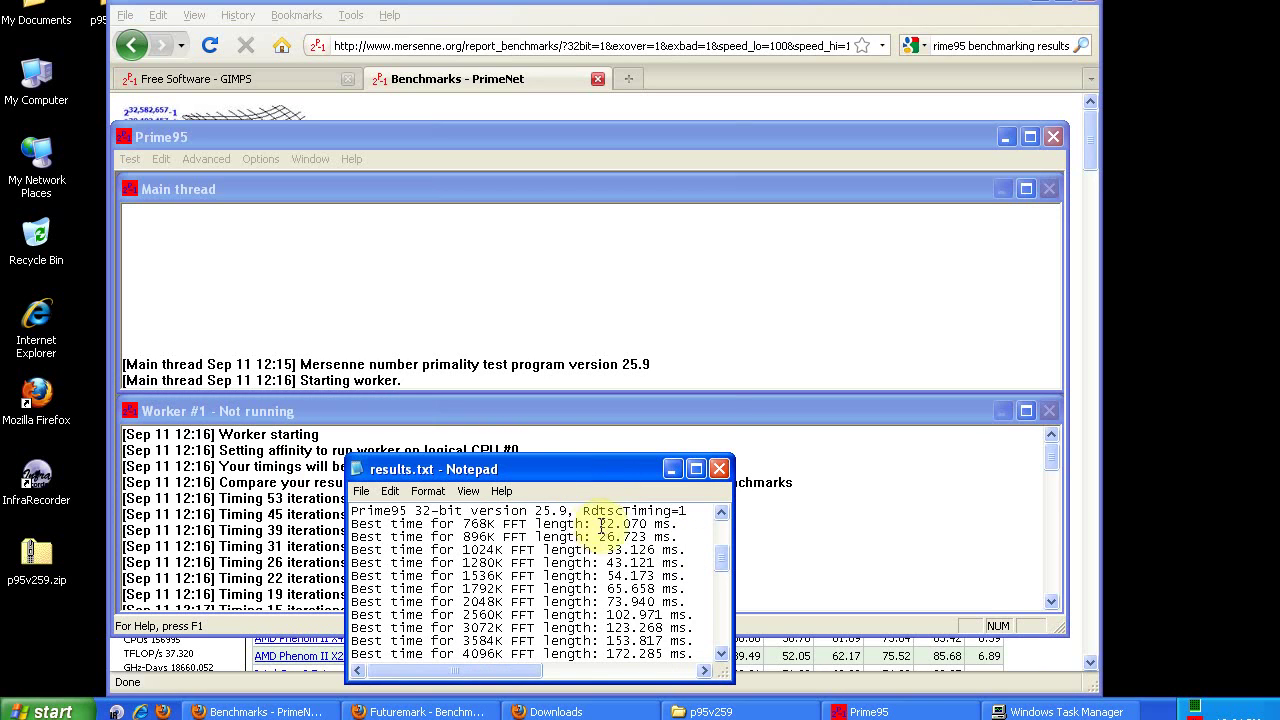
Step: Minimize Prime95 and arrange results.txt and the Firefox benchmark table side by side
left_click(1006, 137)
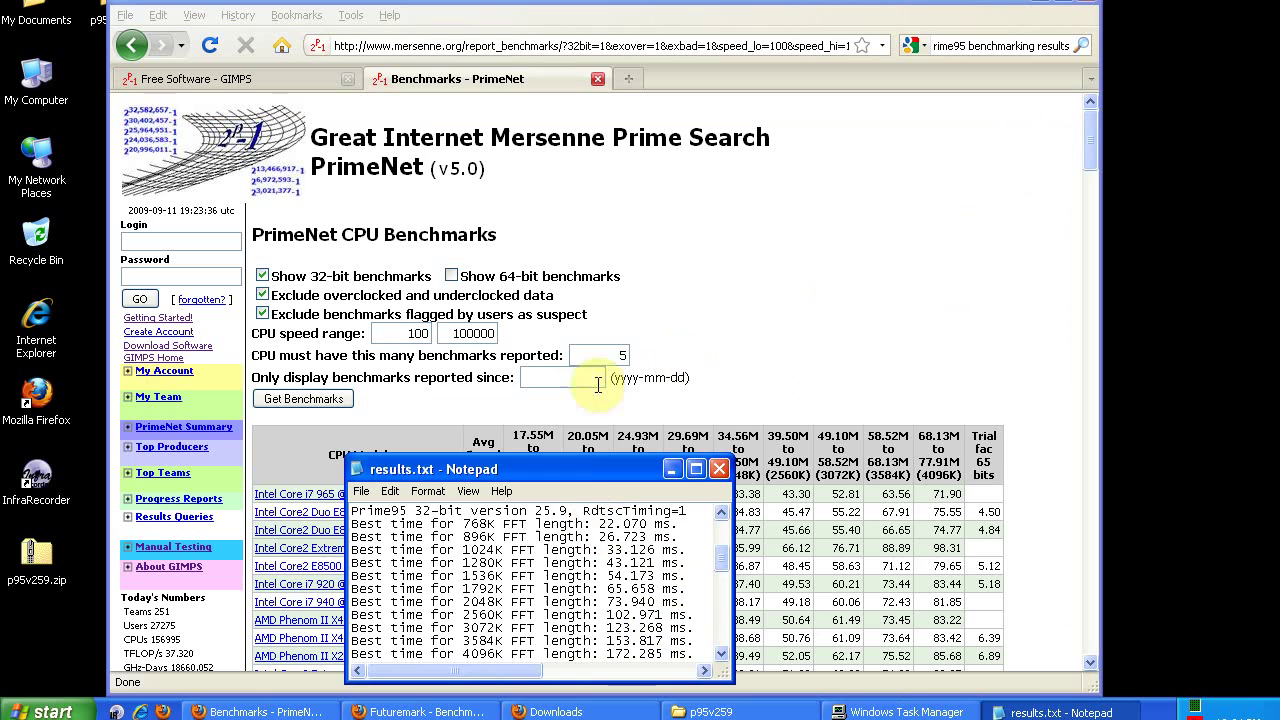
left_click_drag(567, 467, 234, 434)
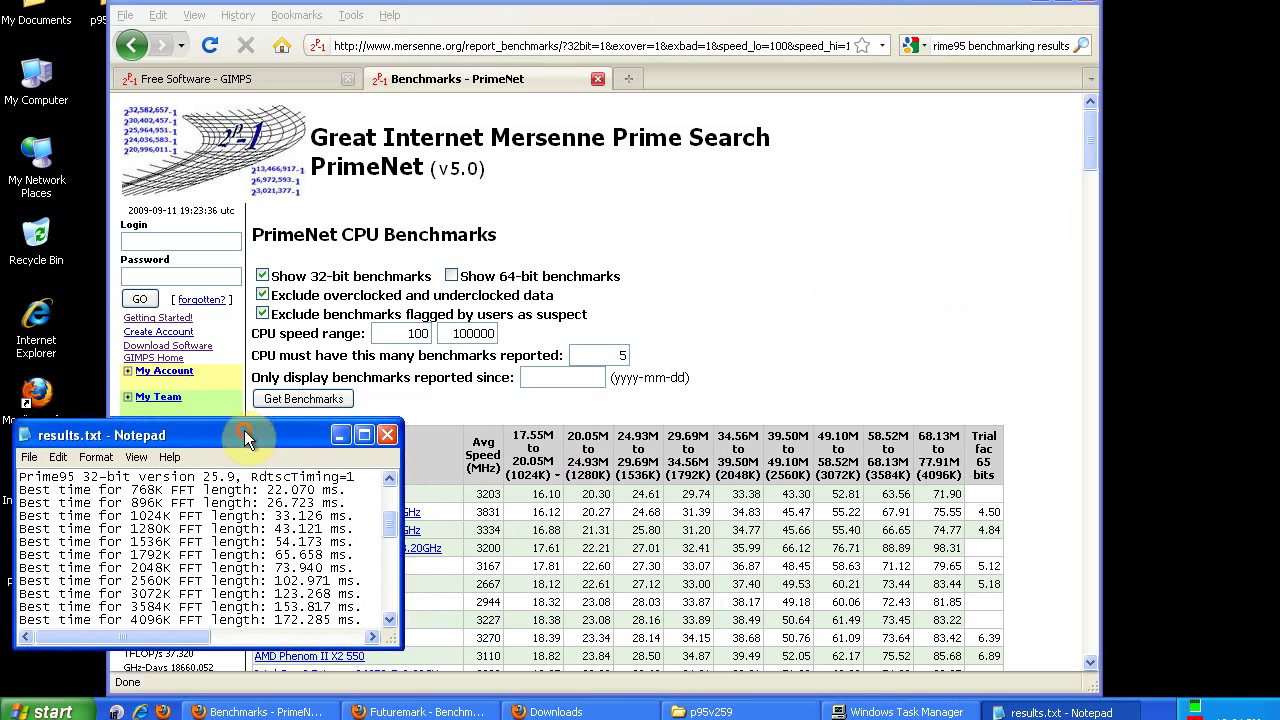
left_click_drag(485, 5, 609, 8)
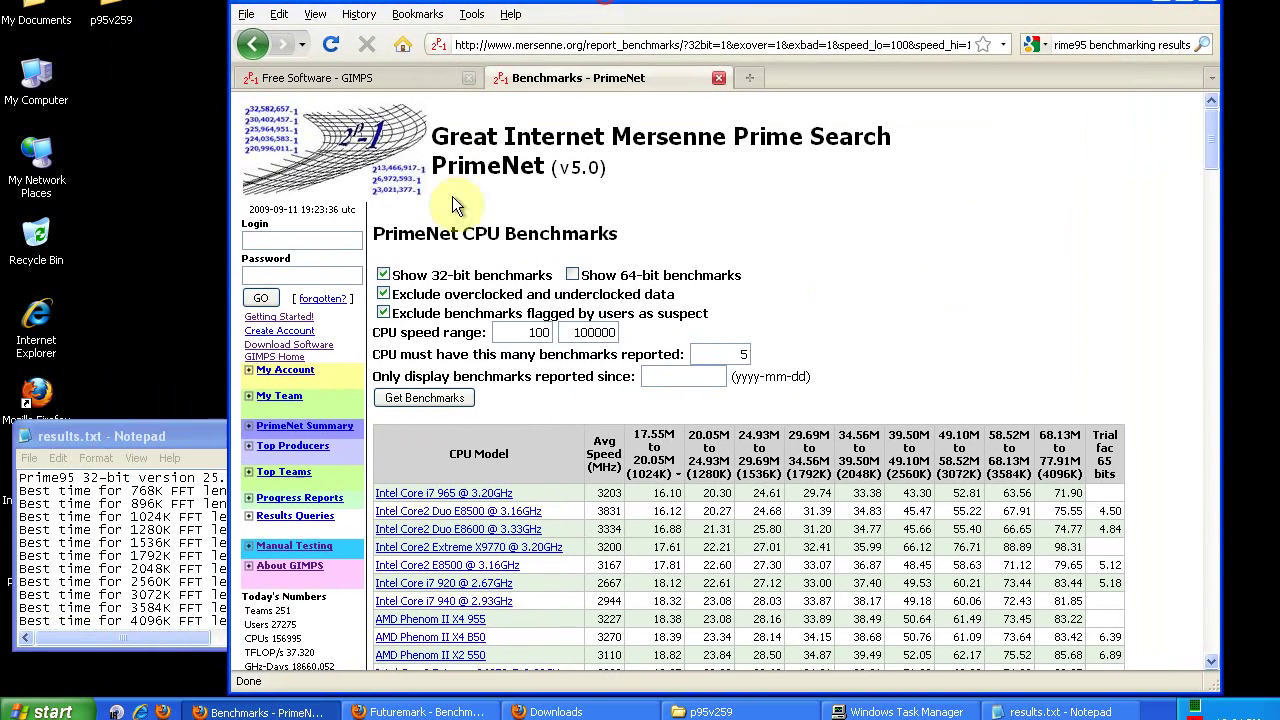
left_click_drag(173, 433, 165, 478)
Step: Select the mersenne.org report_benchmarks address in Firefox's address bar
left_click(676, 44)
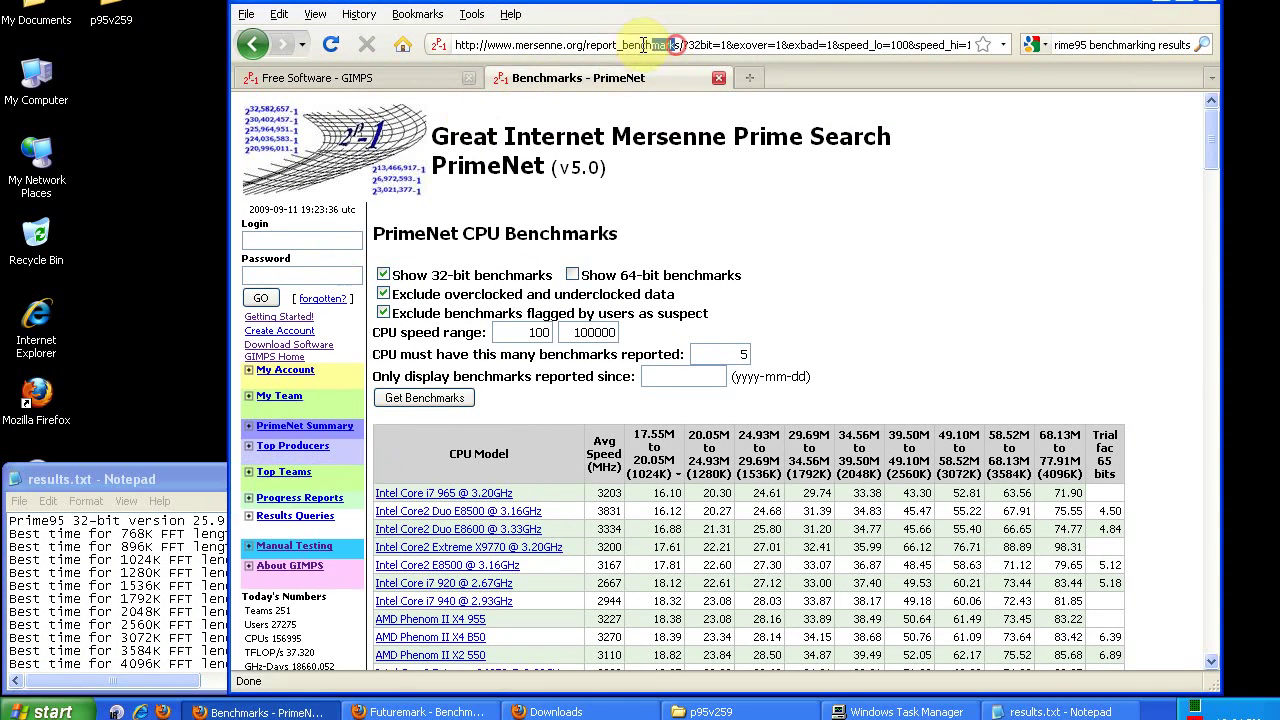
left_click_drag(680, 44, 545, 44)
left_click(680, 44)
left_click_drag(680, 44, 445, 46)
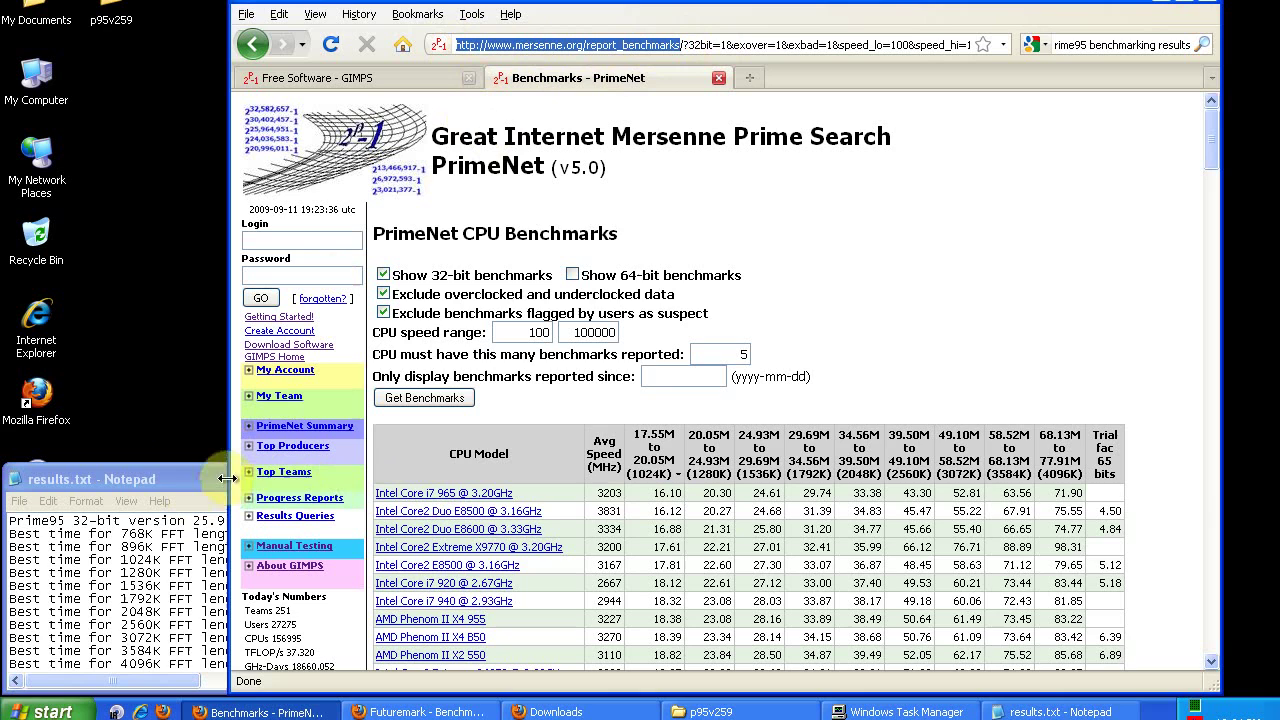
Step: Bring results.txt to the front and nudge it slightly into place
left_click(196, 476)
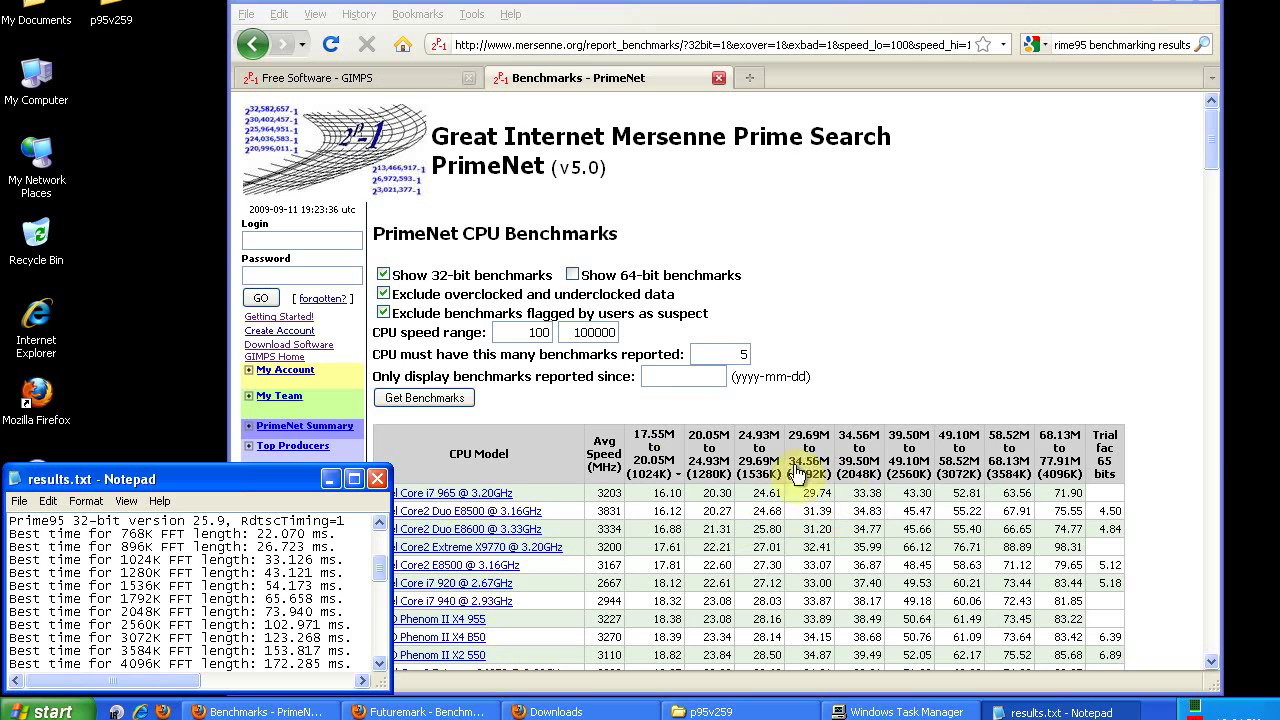
left_click(283, 480)
mouse_move(283, 480)
left_mouse_down()
mouse_move(298, 470)
mouse_move(279, 467)
left_mouse_up()
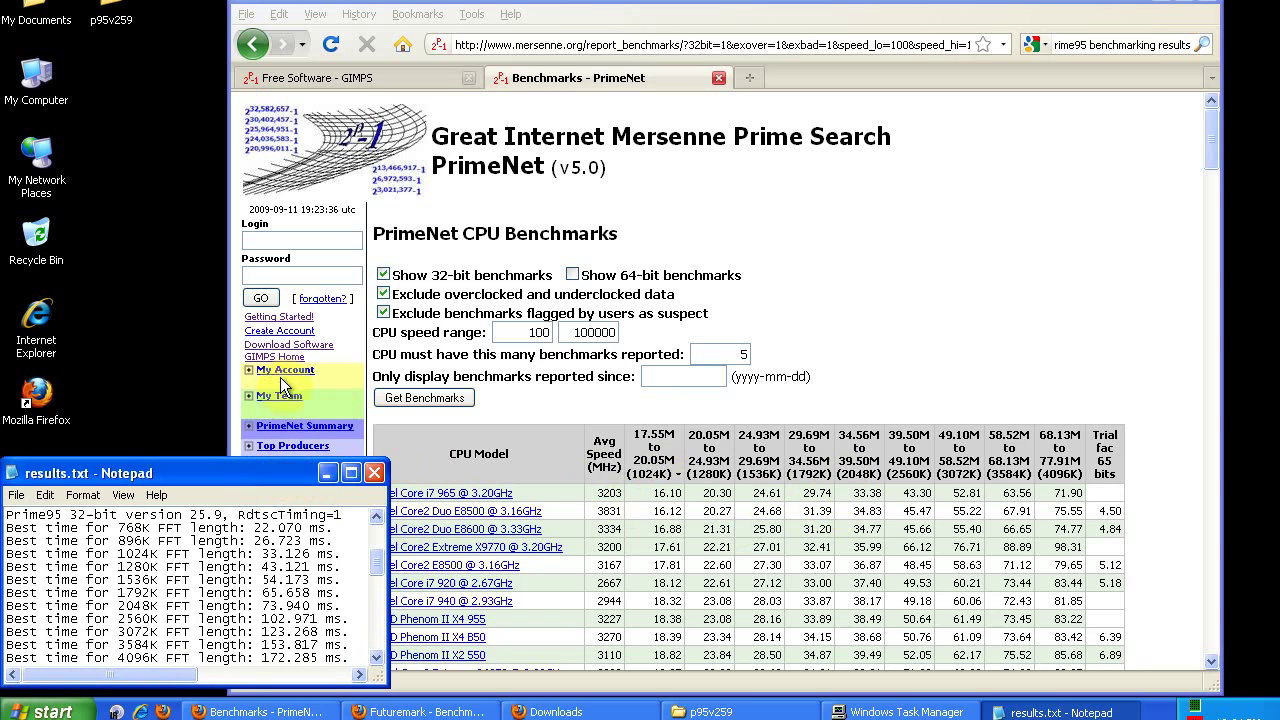
Step: Narrow the Firefox window so the benchmark table sits beside results.txt
left_click_drag(457, 10, 509, 12)
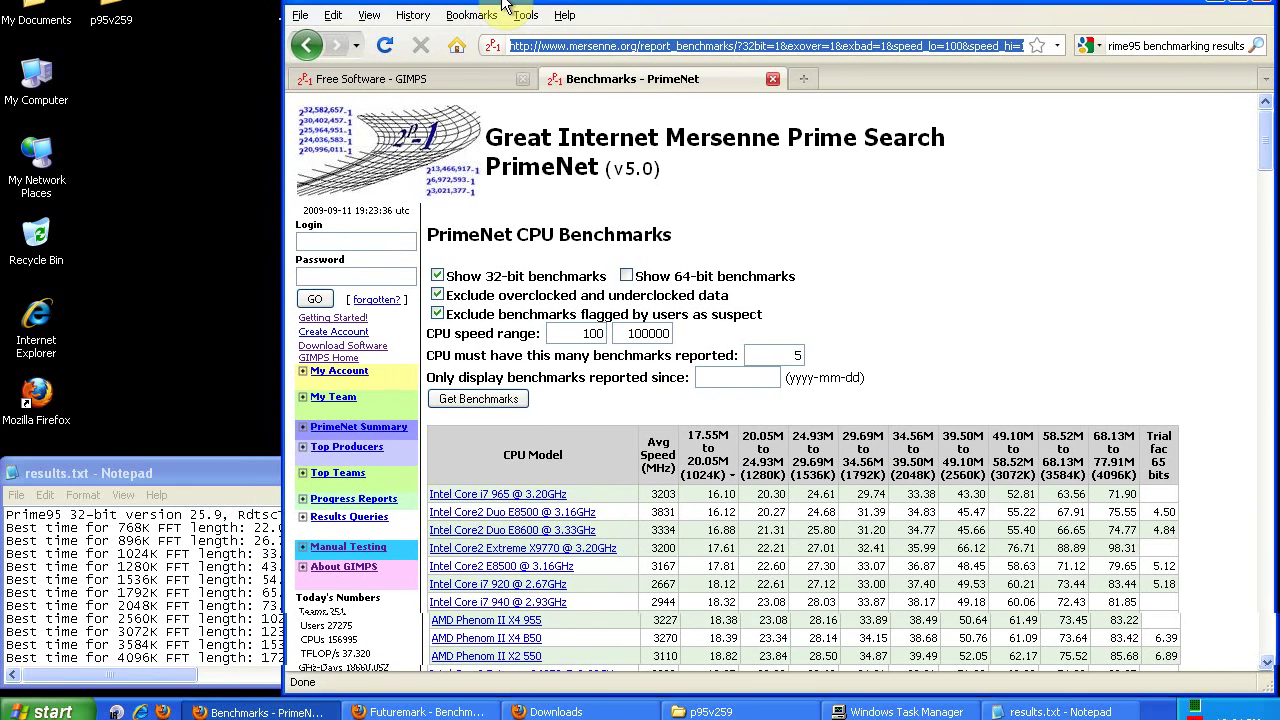
mouse_move(245, 476)
left_mouse_down()
mouse_move(233, 490)
mouse_move(241, 481)
left_mouse_up()
left_click_drag(285, 443, 405, 443)
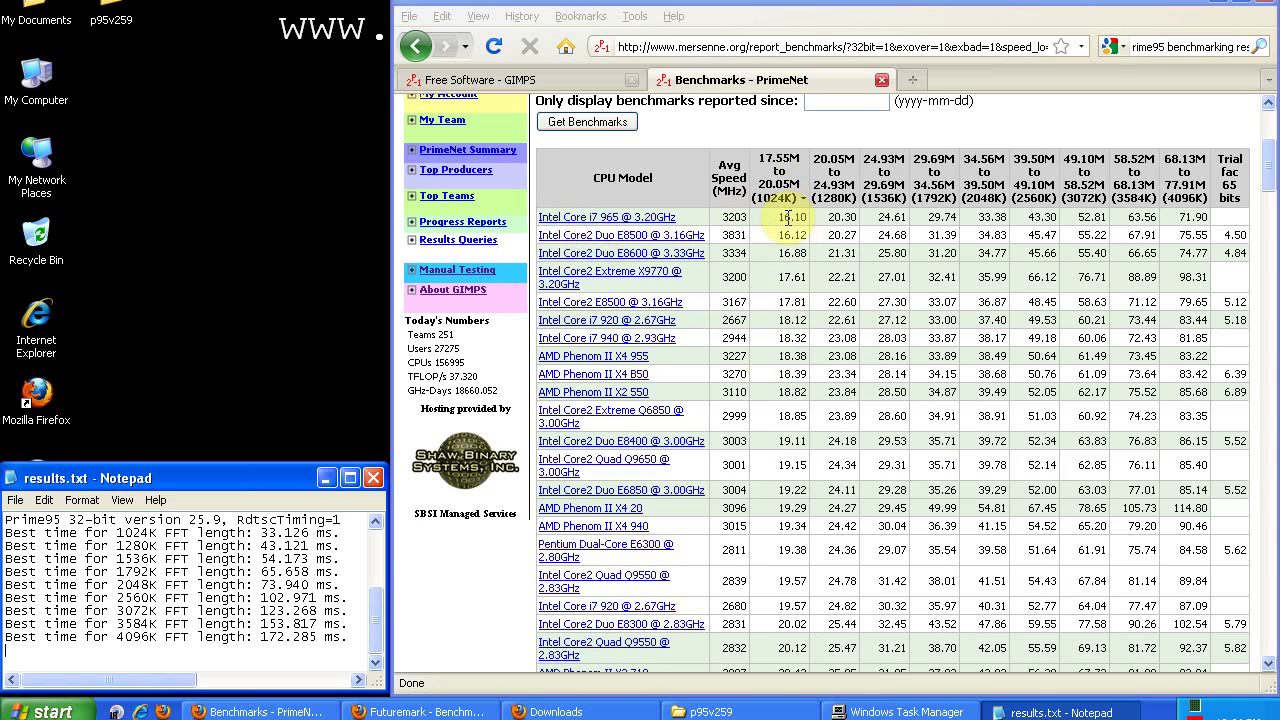
Step: Highlight the Core i7 965's 16.10 time and the local 4096K time 172.285
left_click_drag(780, 220, 812, 226)
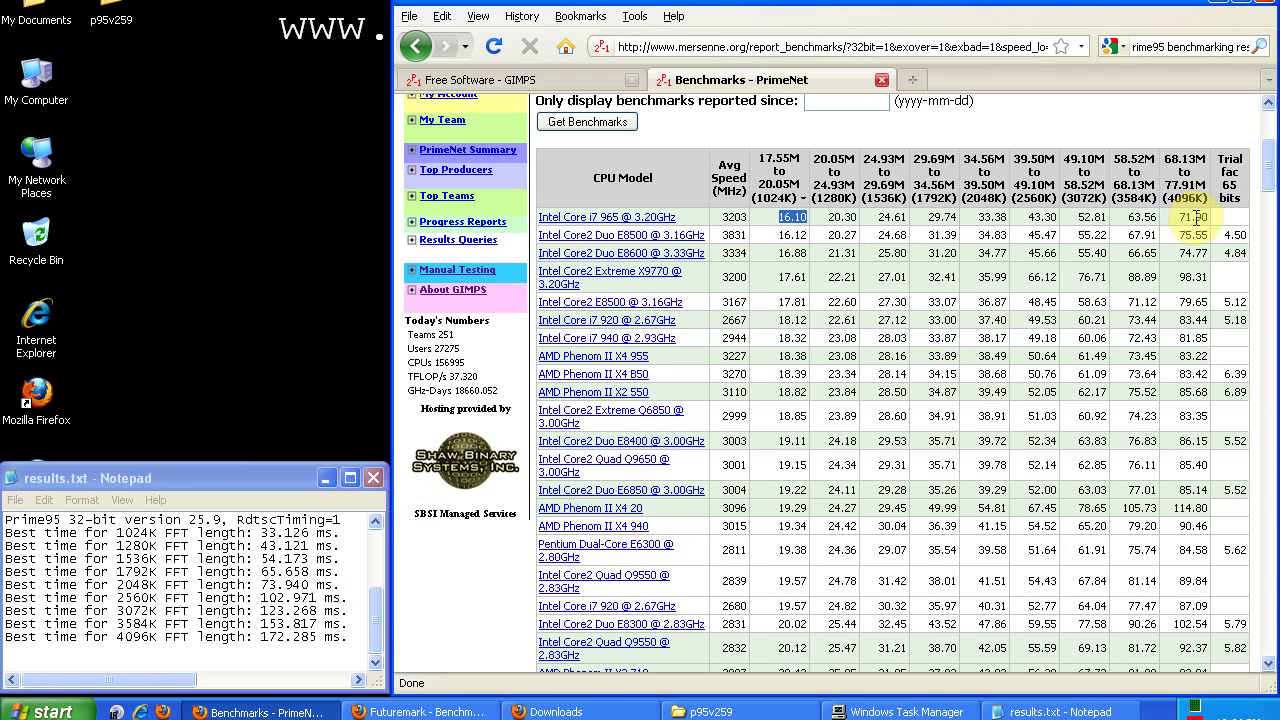
left_click(272, 634)
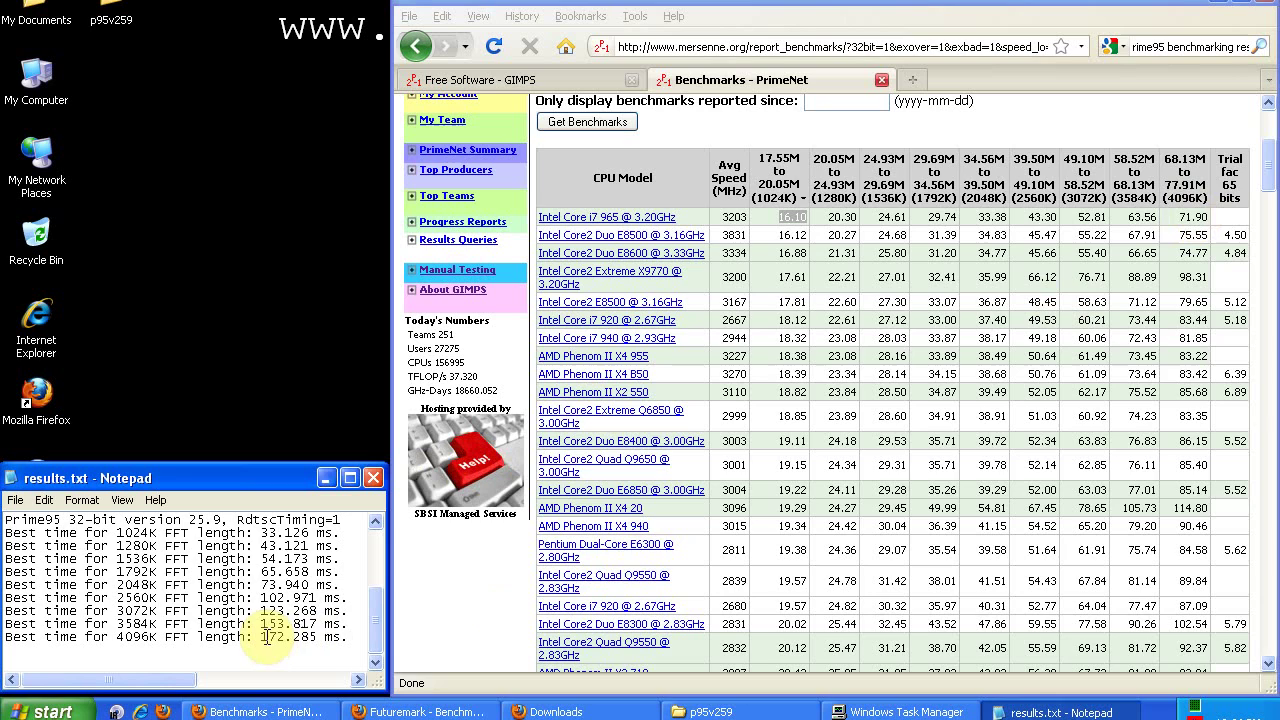
left_click_drag(263, 636, 323, 638)
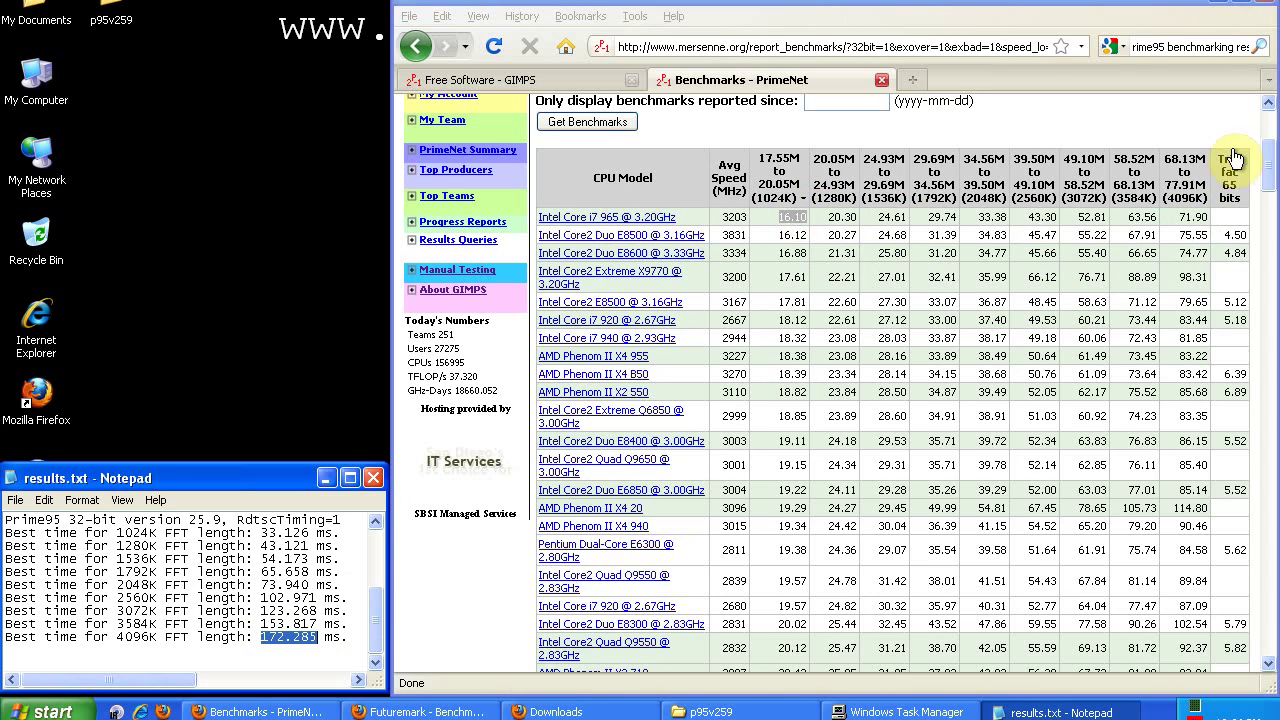
Step: Scroll the table to CPUs timed near 33 ms, such as Pentium Dual E2160 at 33.10
left_click_drag(1270, 160, 1273, 343)
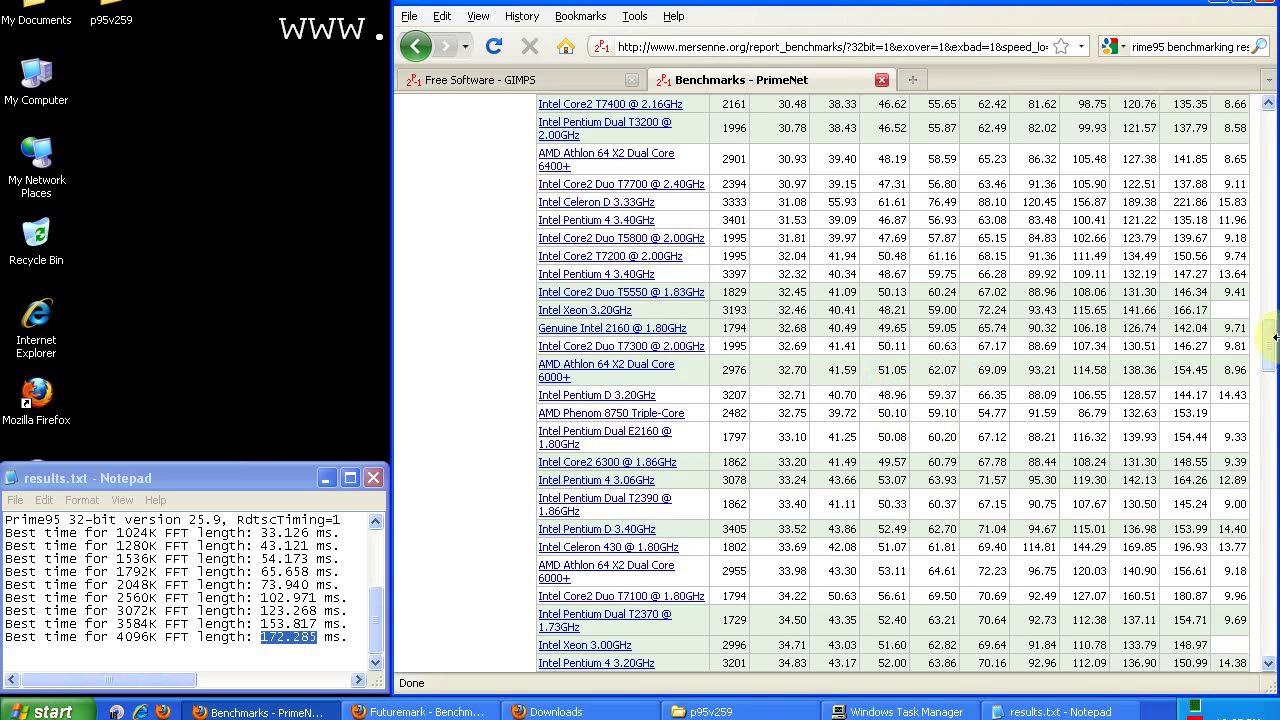
mouse_move(1270, 349)
left_mouse_down()
mouse_move(1274, 104)
mouse_move(1272, 330)
left_mouse_up()
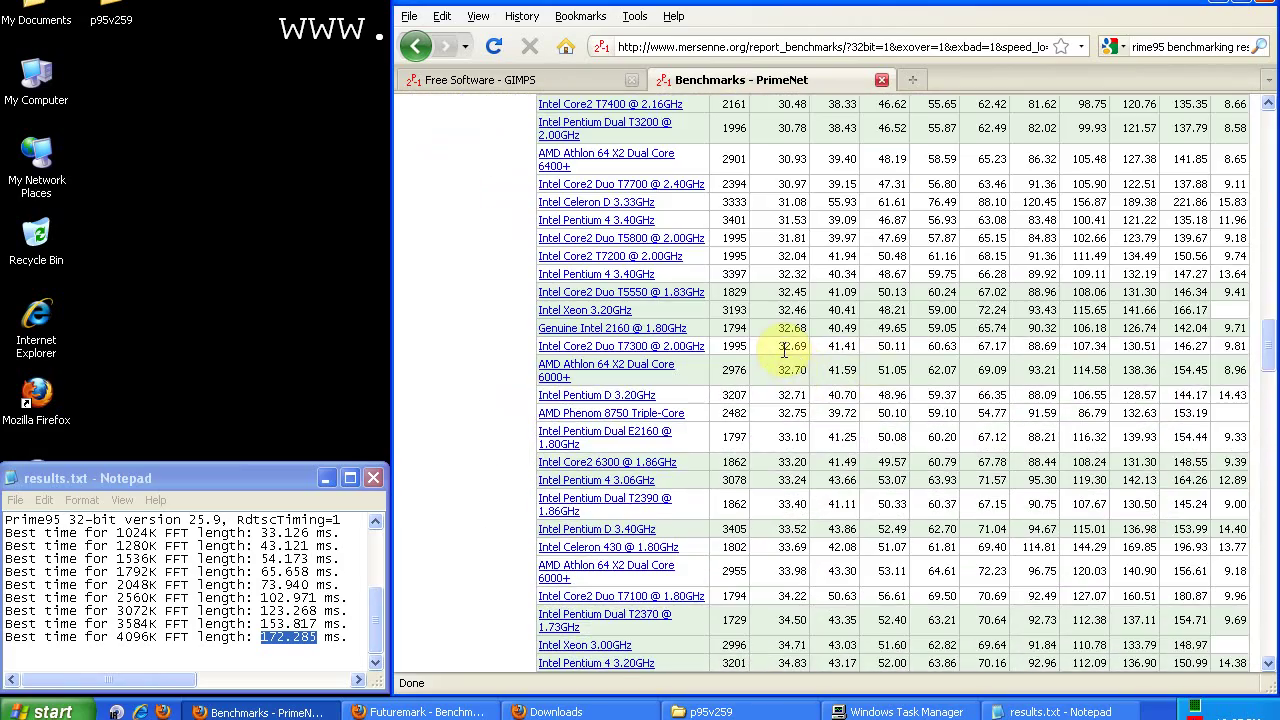
Step: Show the Futuremark Benchmarks page at its top with results.txt in front of it
left_click(445, 712)
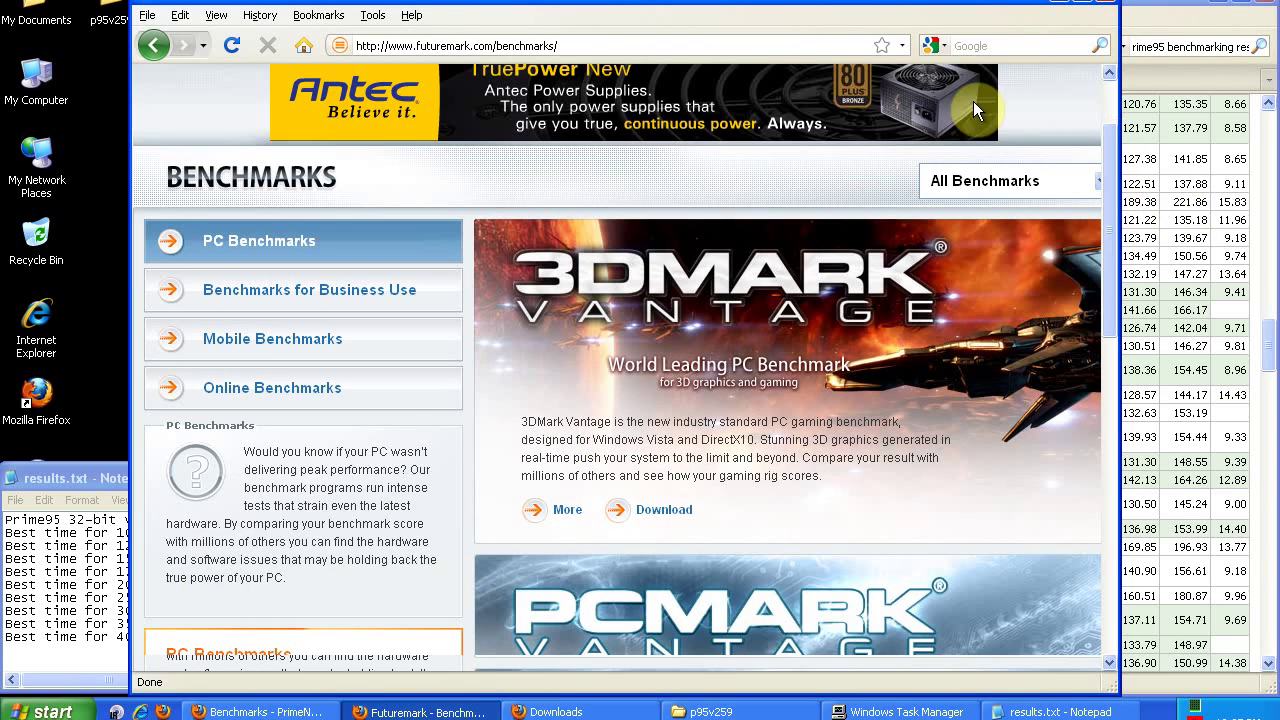
left_click(1114, 90)
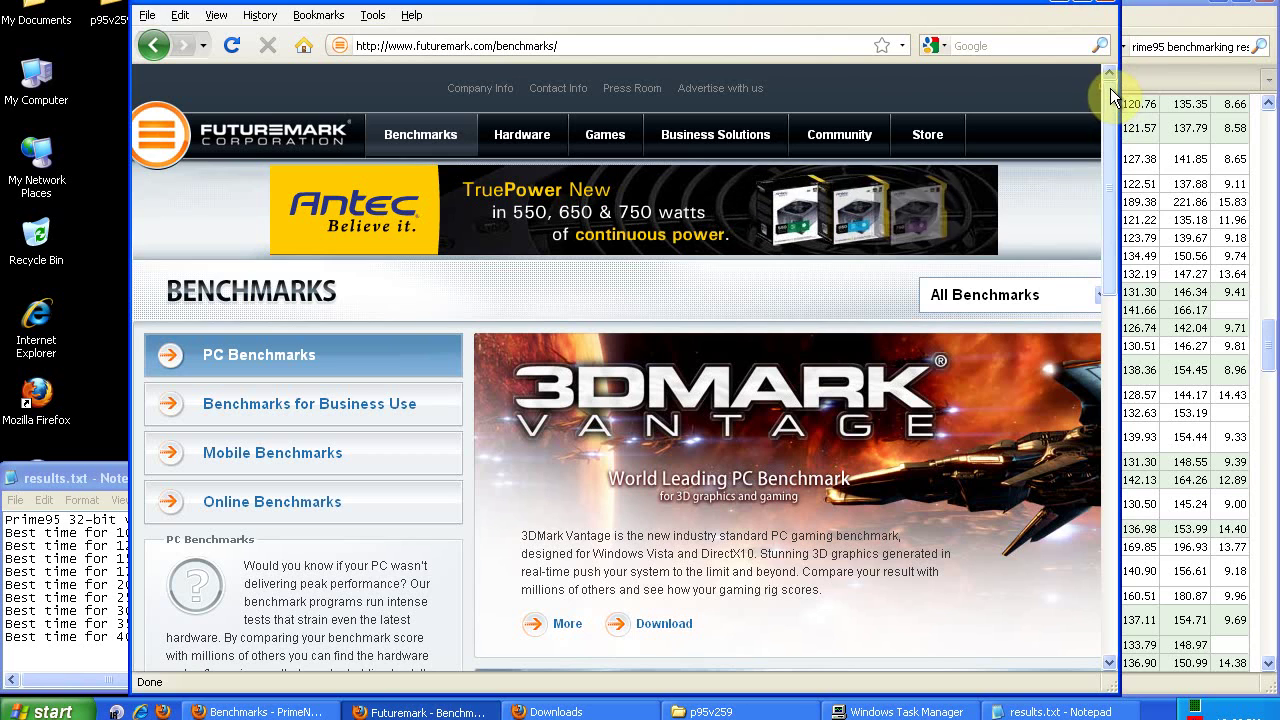
scroll(1112, 110, "down", 1)
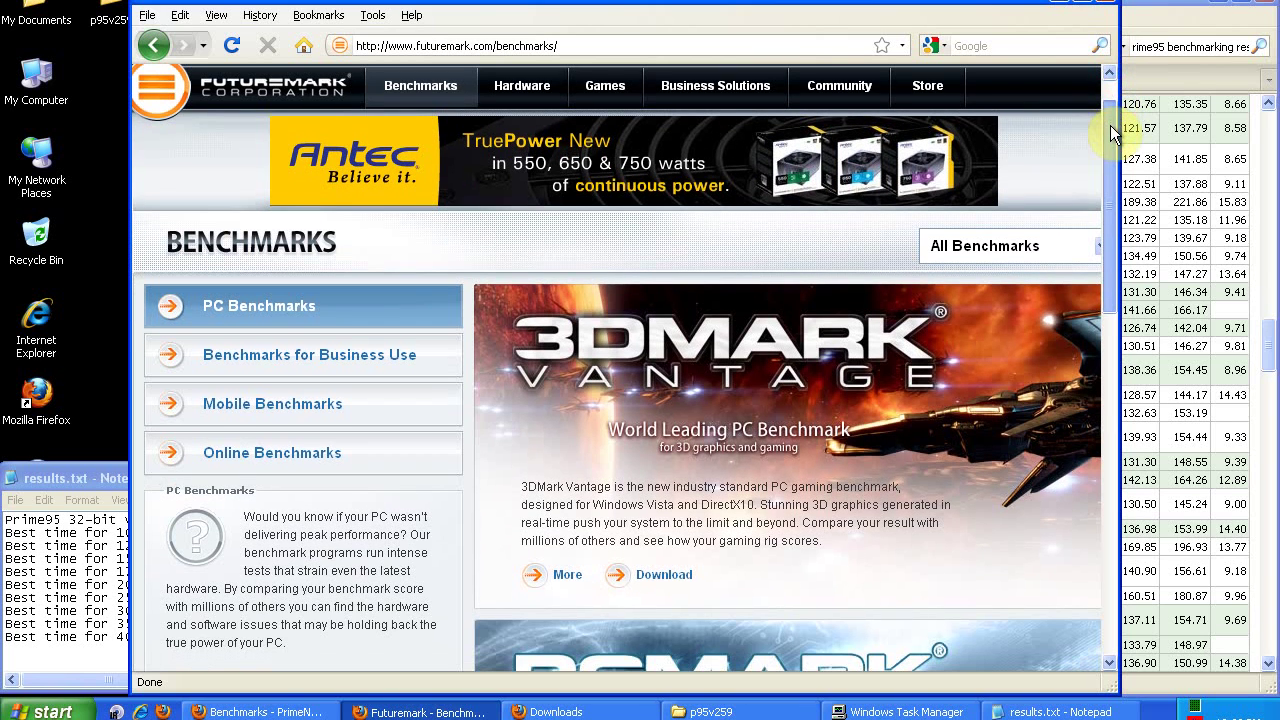
scroll(1110, 150, "down", 2)
scroll(1110, 157, "up", 3)
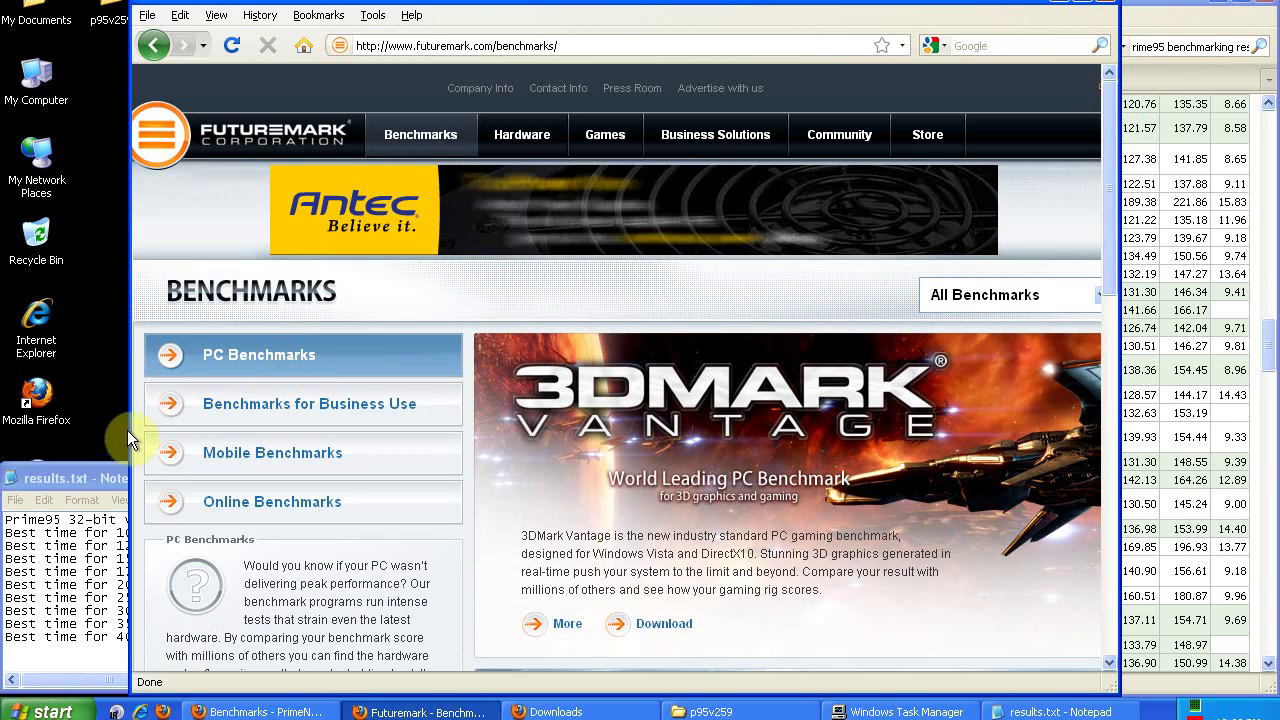
left_click(100, 479)
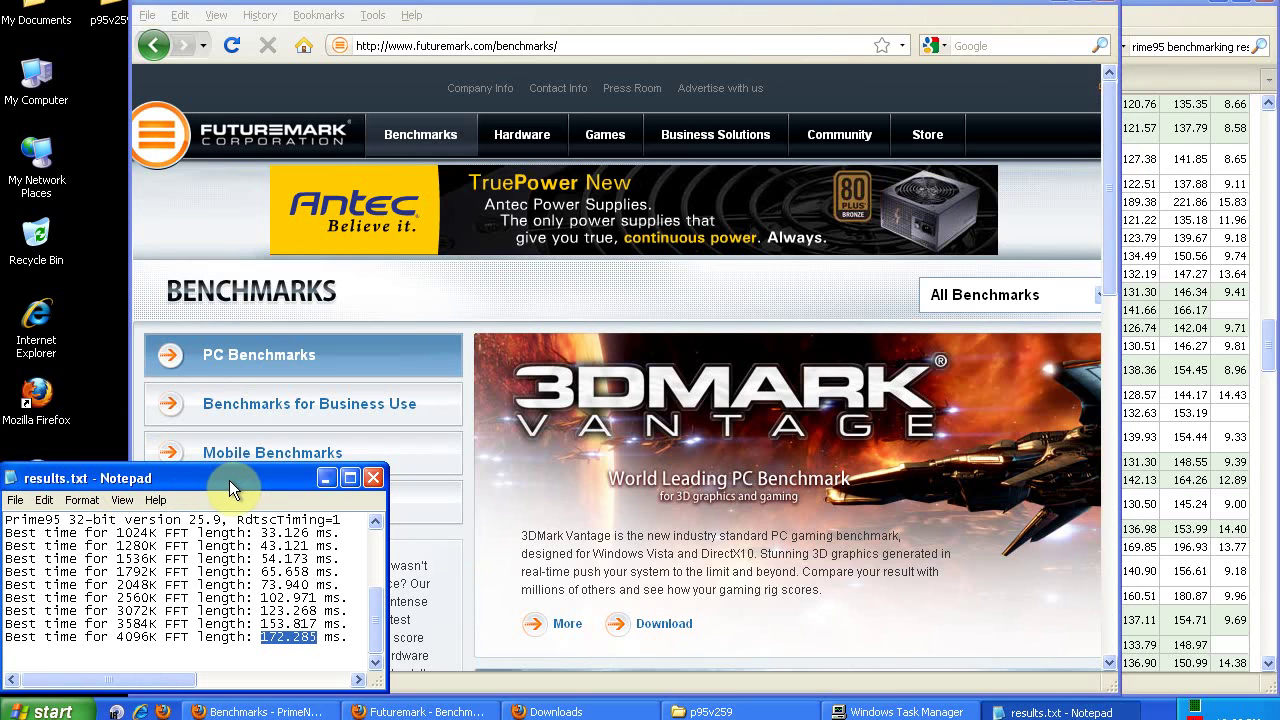